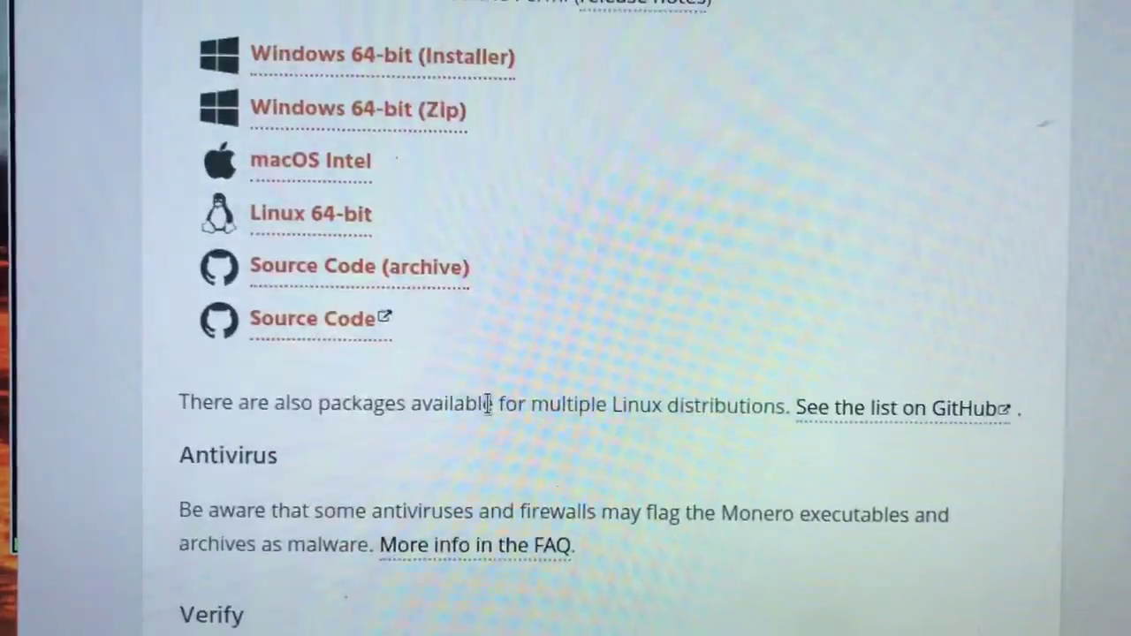
scroll(595, 247, down, 10)
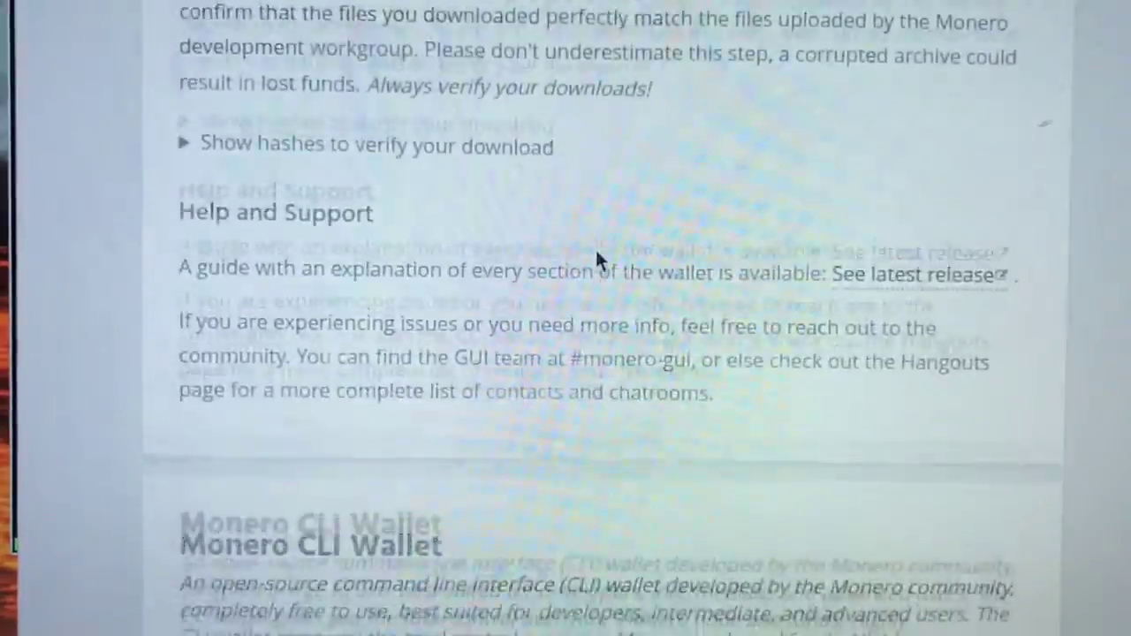
scroll(677, 189, up, 3)
scroll(686, 318, up, 10)
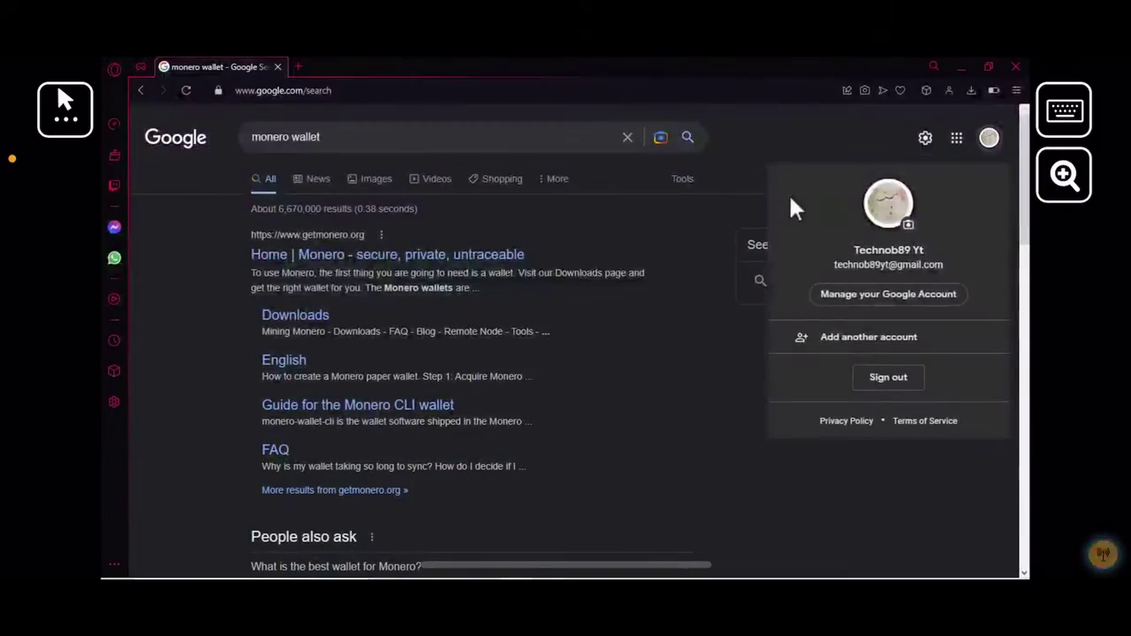
Step: Open the Monero homepage from the search results and go to its wallet Downloads page
click(617, 454)
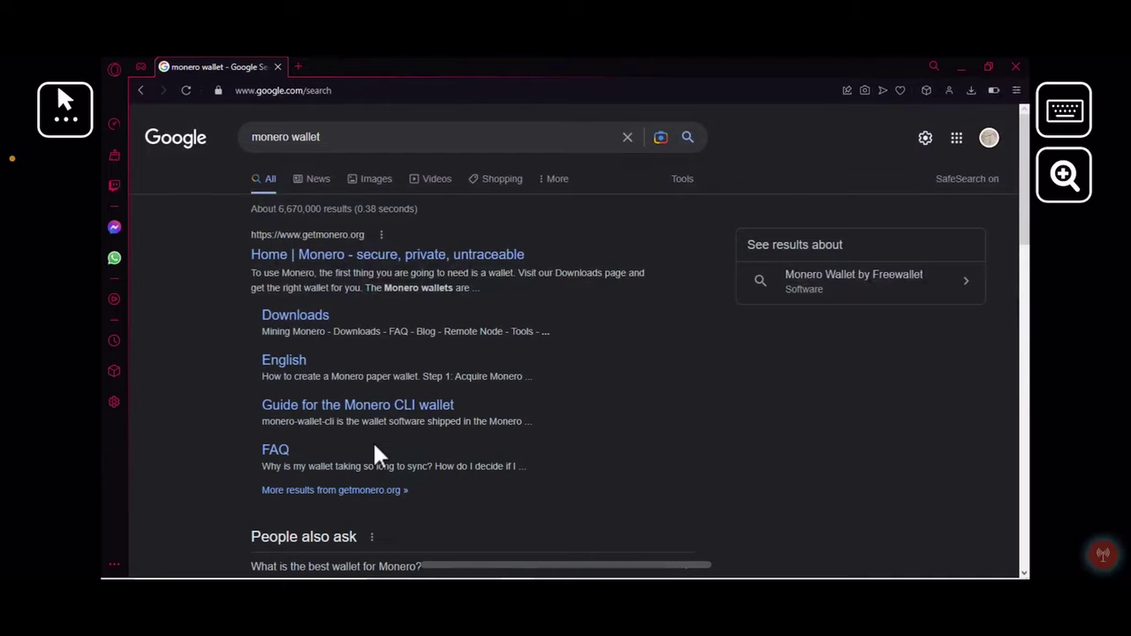
click(381, 262)
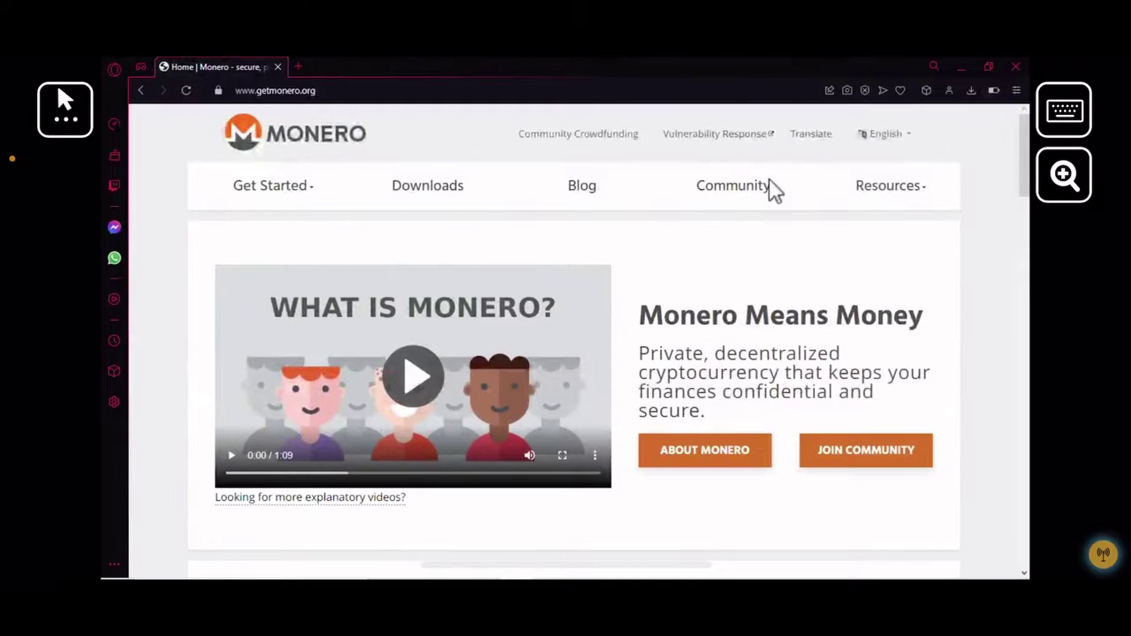
scroll(713, 360, down, 5)
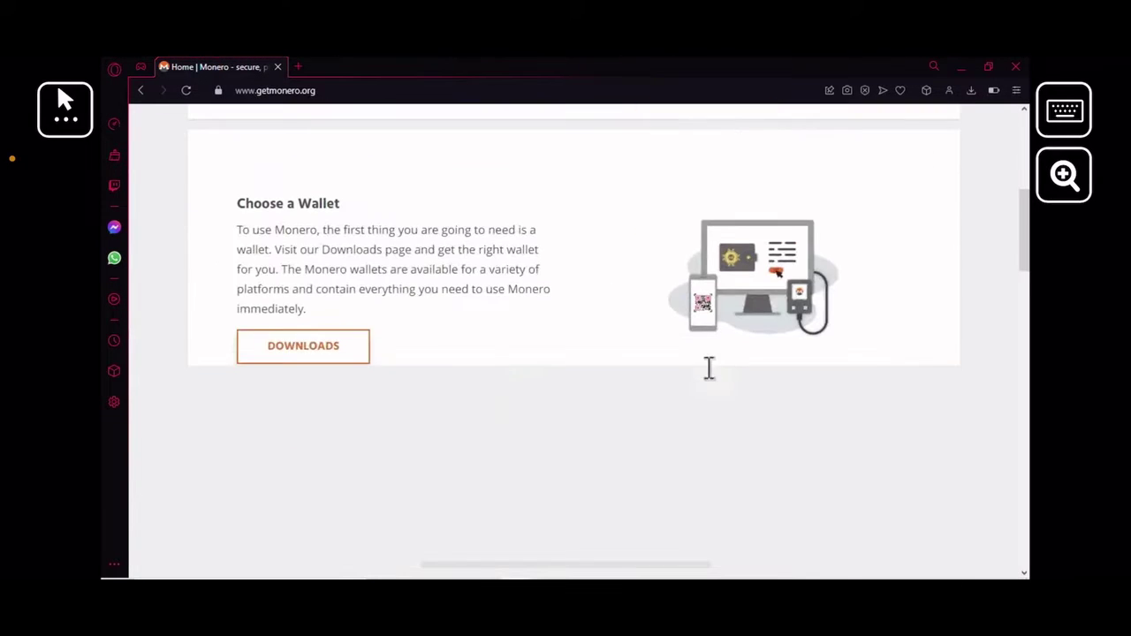
click(324, 344)
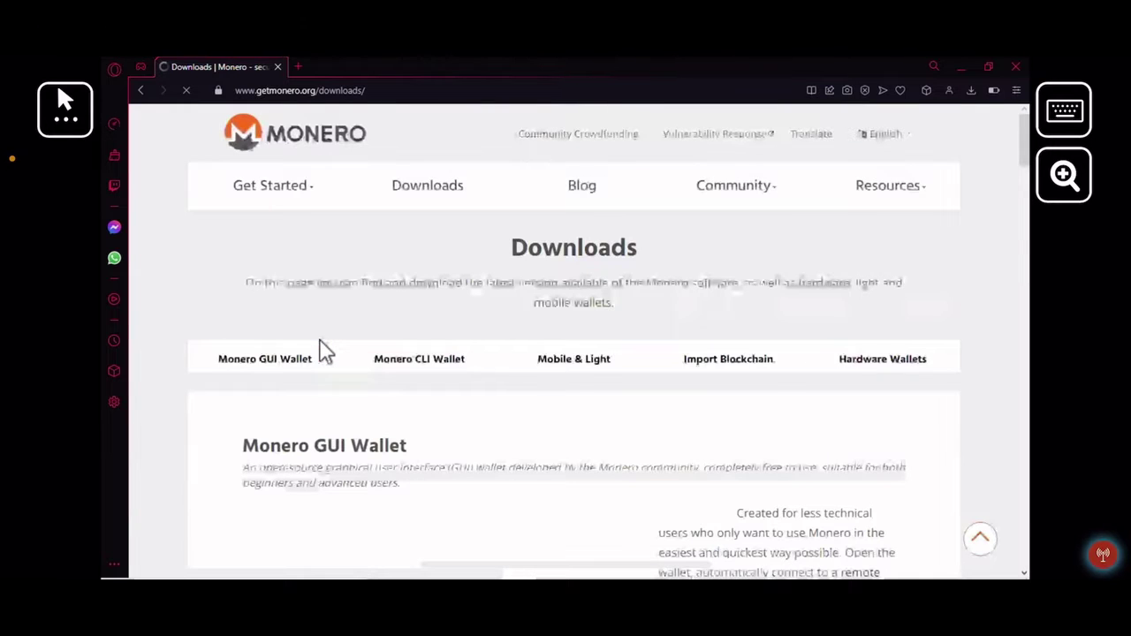
Step: Download the Windows 64-bit (Installer) version of the Monero GUI Wallet and save it in the Downloads folder
scroll(416, 329, down, 8)
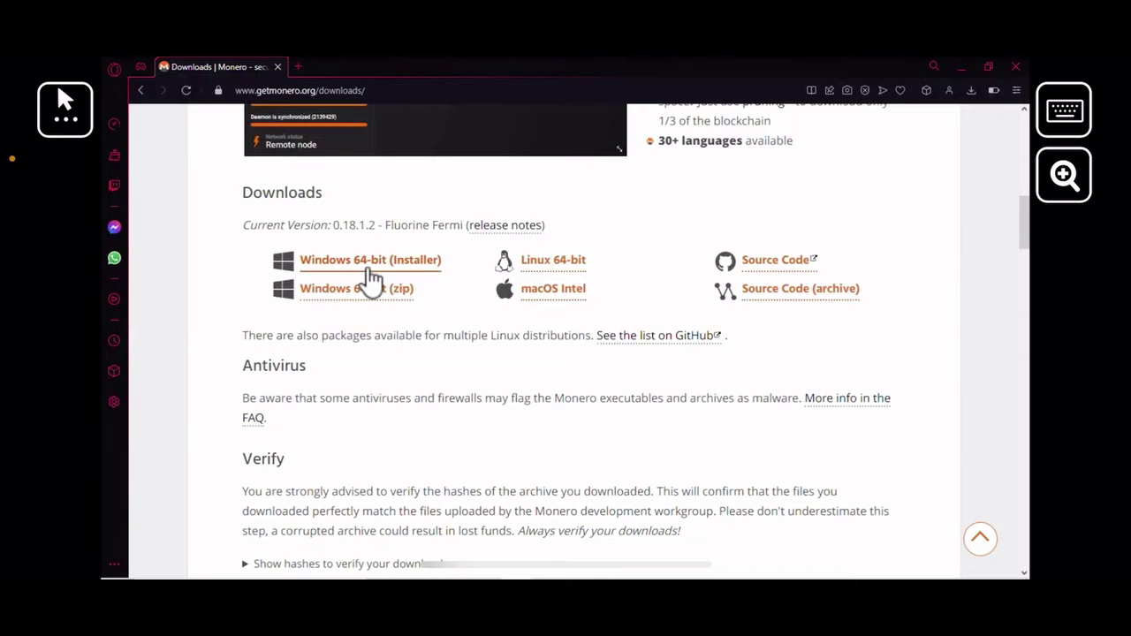
click(371, 271)
click(370, 274)
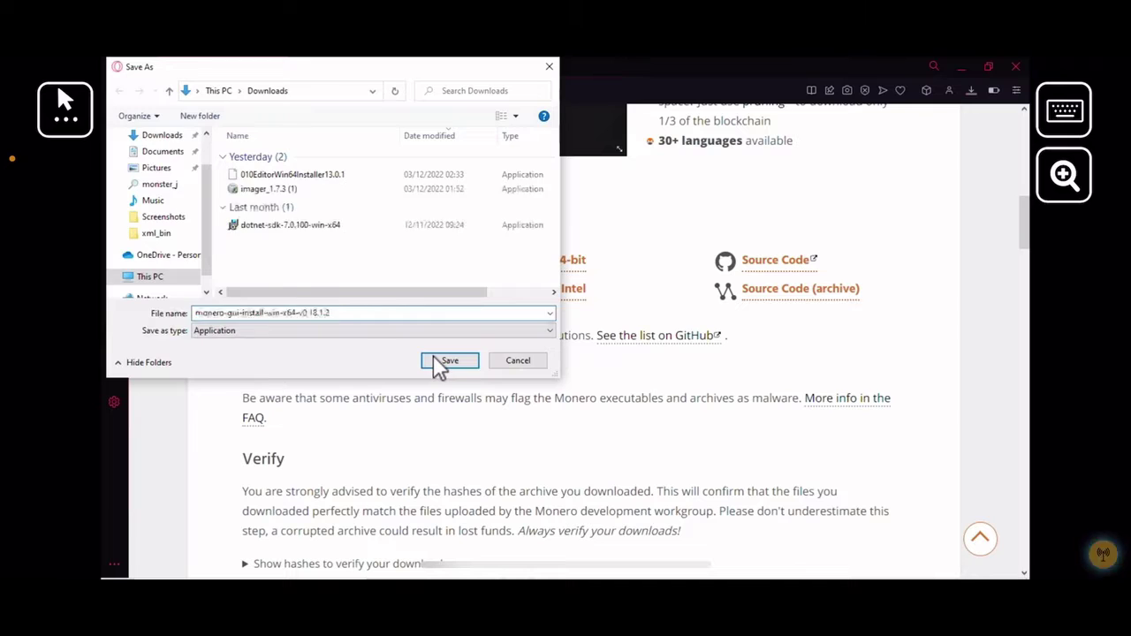
click(434, 359)
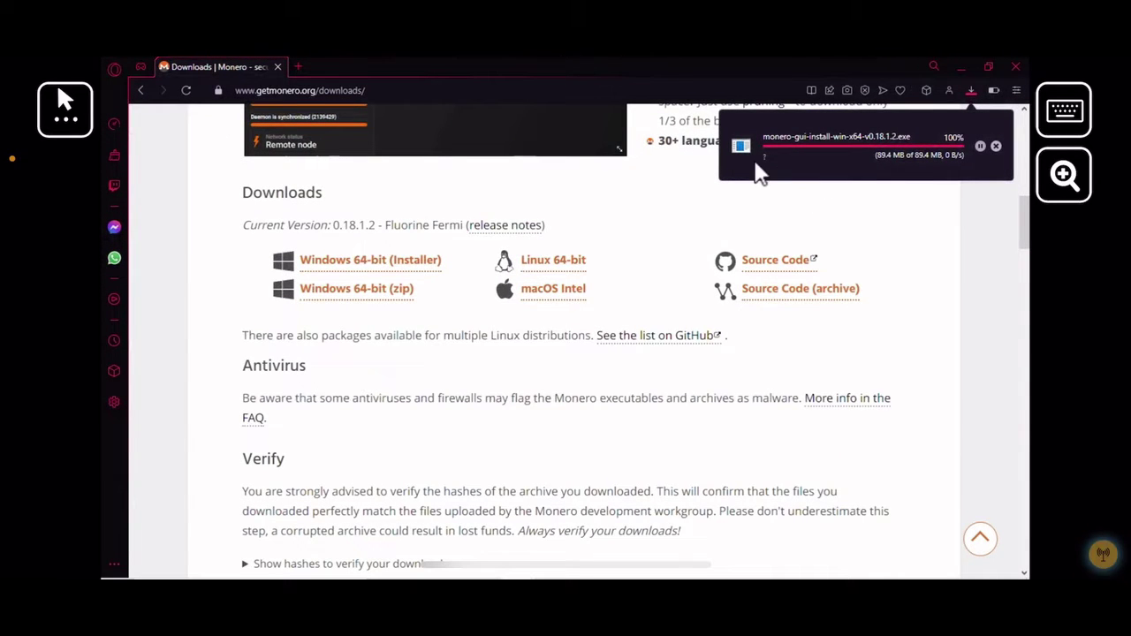
Step: Run the downloaded monero-gui-install-win-x64-v0.18.1.2.exe and allow it to make changes to the device
click(926, 288)
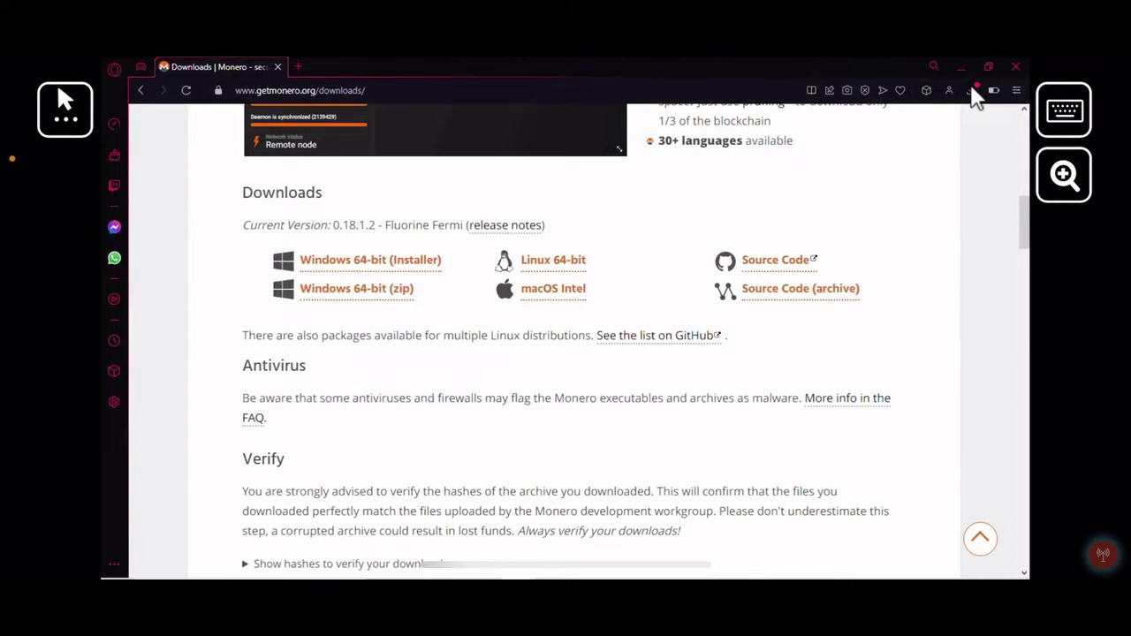
click(972, 90)
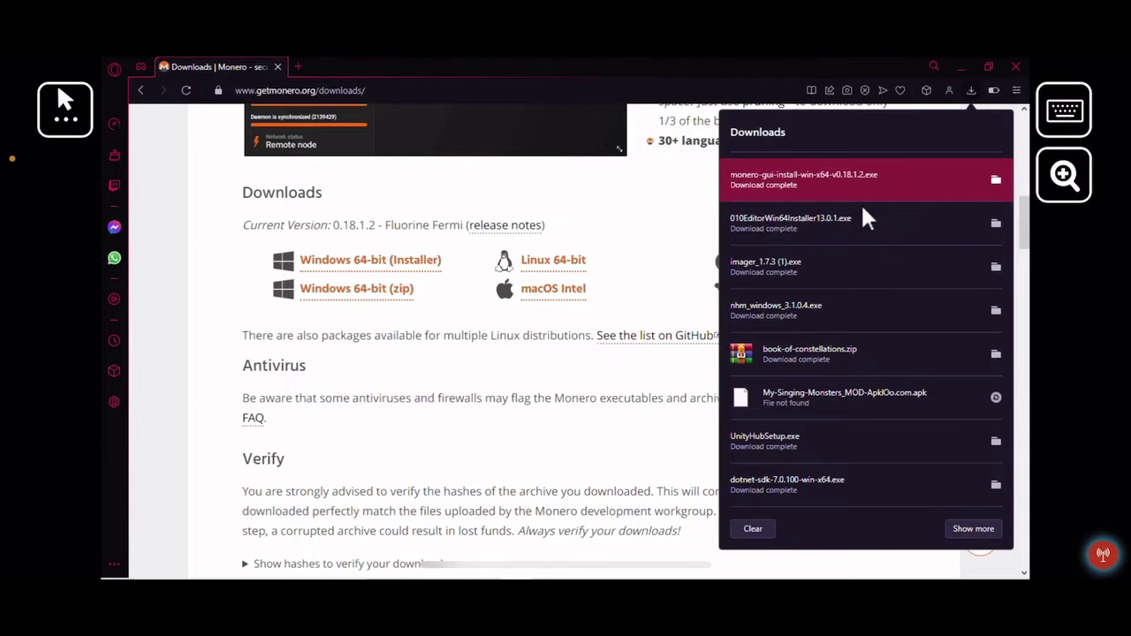
click(808, 182)
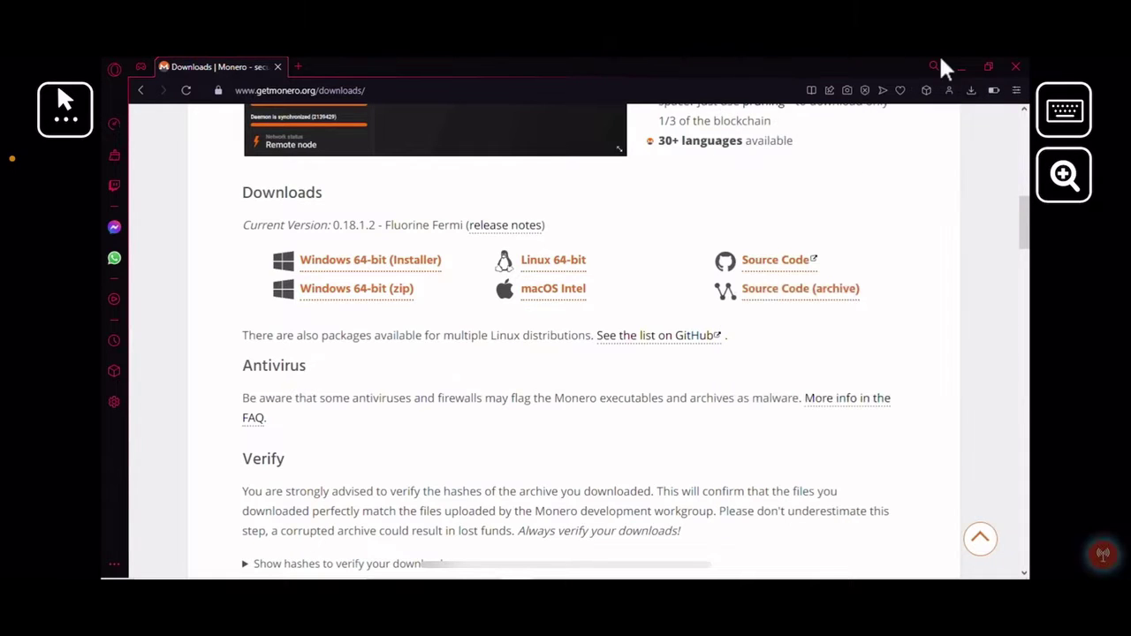
click(964, 68)
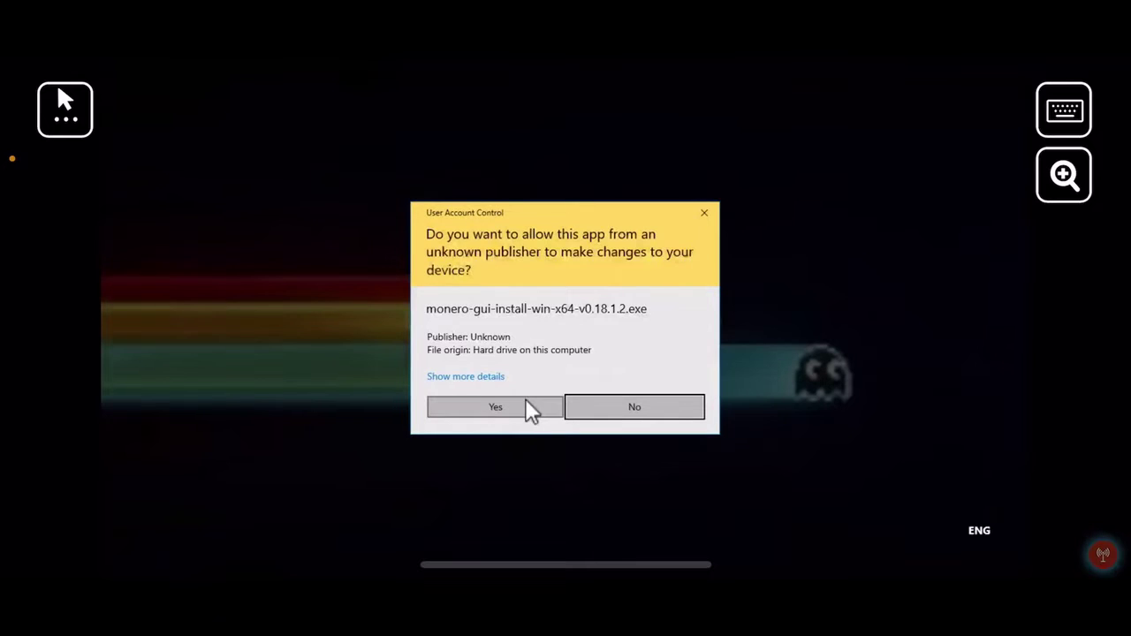
scroll(579, 400, up, 3)
click(380, 414)
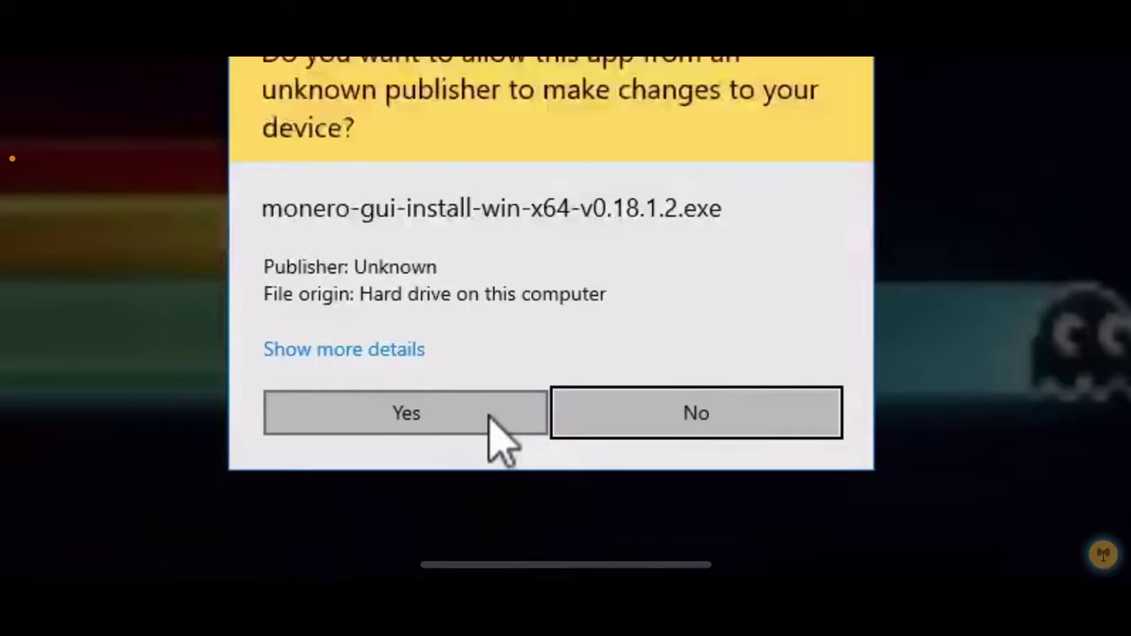
click(499, 415)
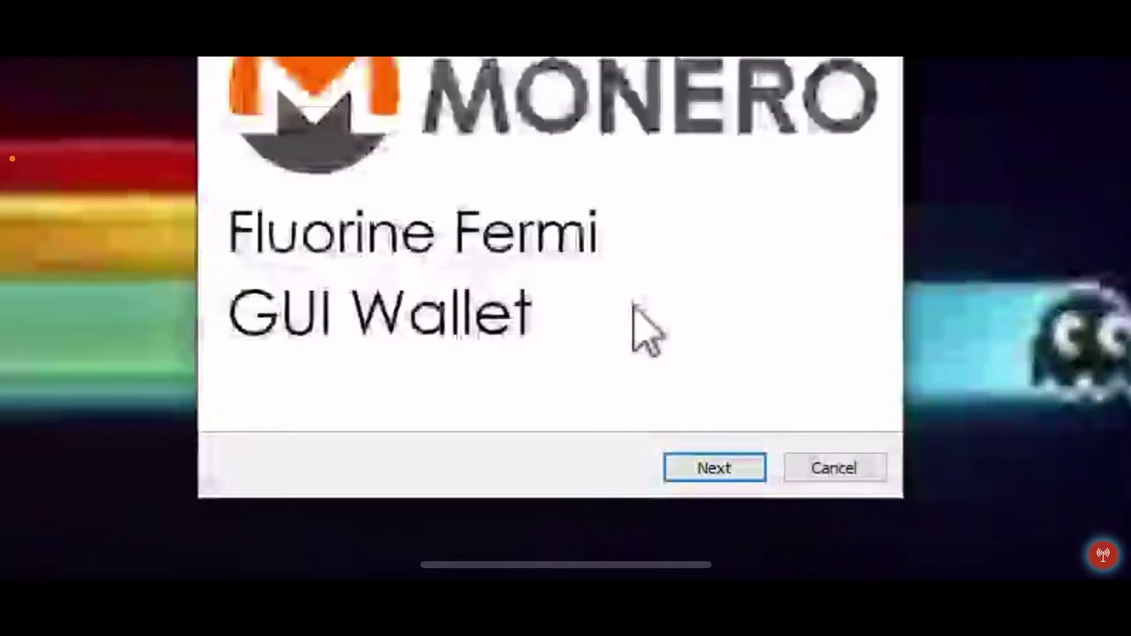
Step: Accept the license agreement and install the wallet with the default program folder and blockchain folder C:\ProgramData\bitmonero
click(678, 467)
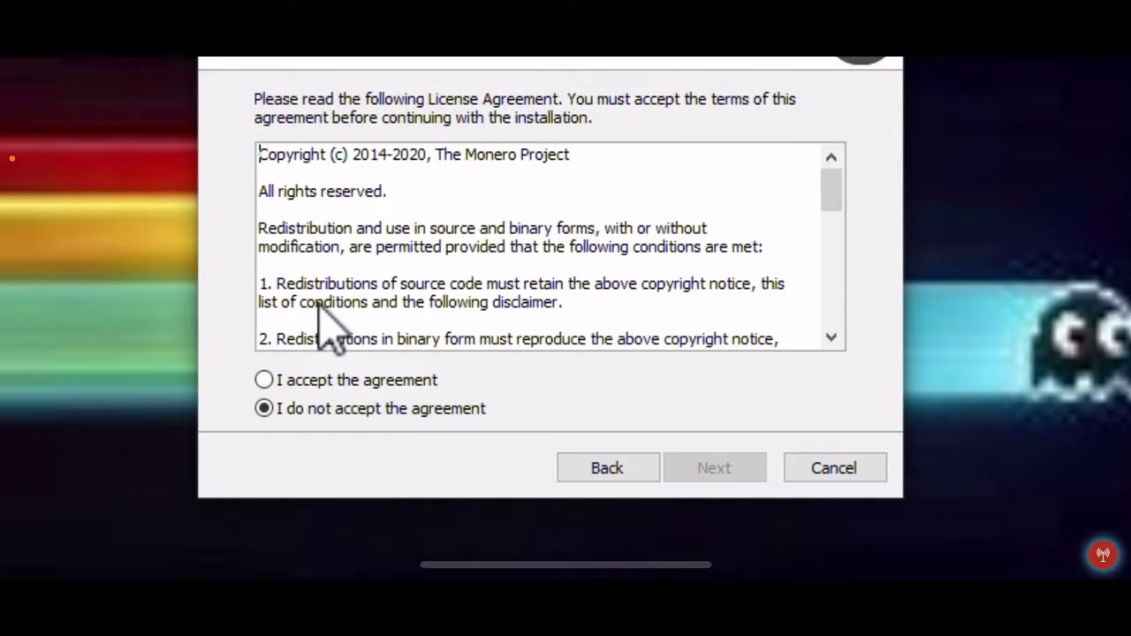
click(267, 382)
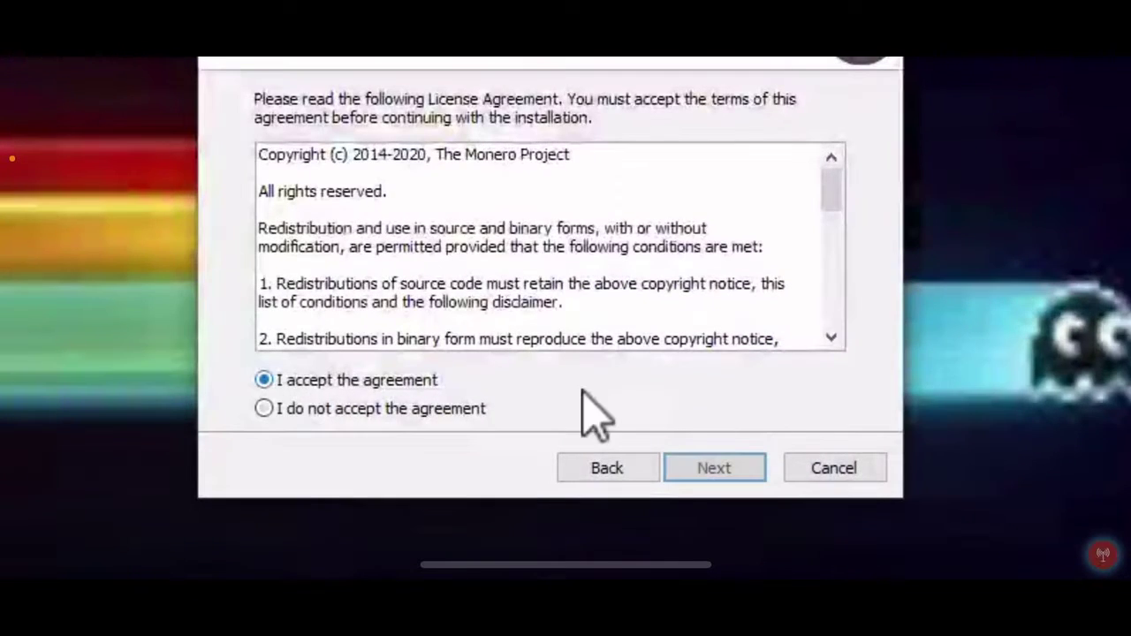
click(696, 474)
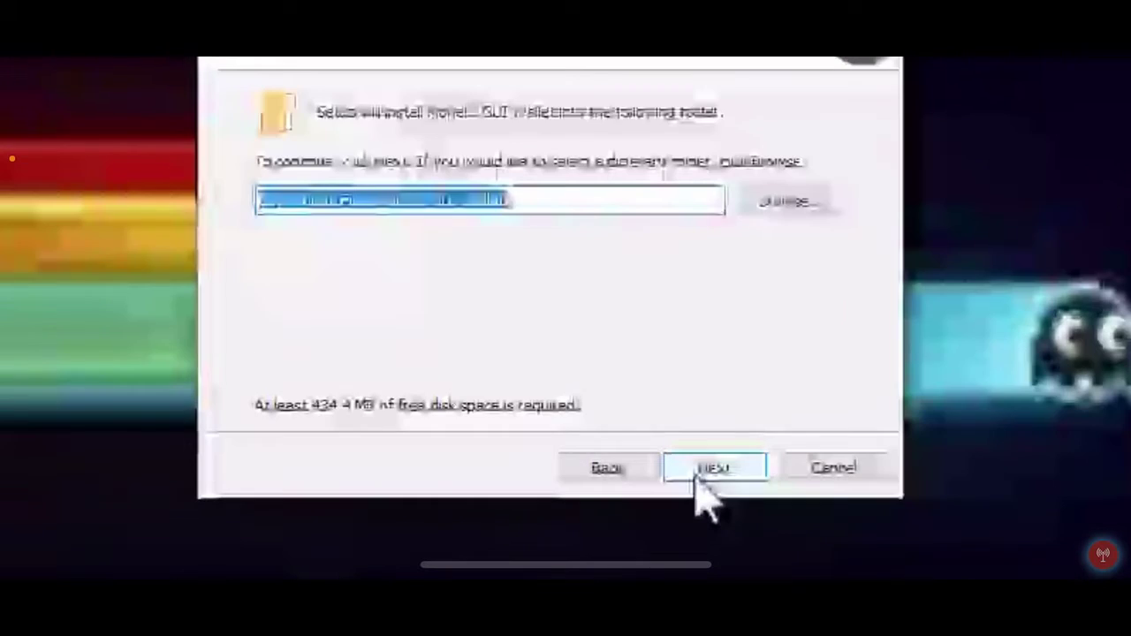
click(695, 473)
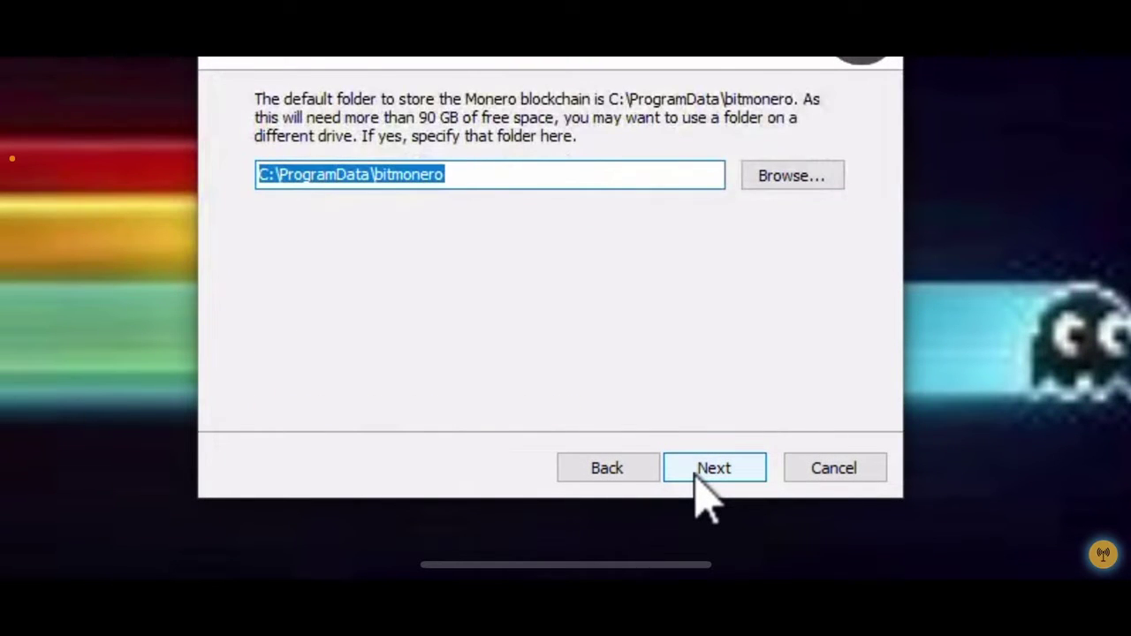
click(696, 474)
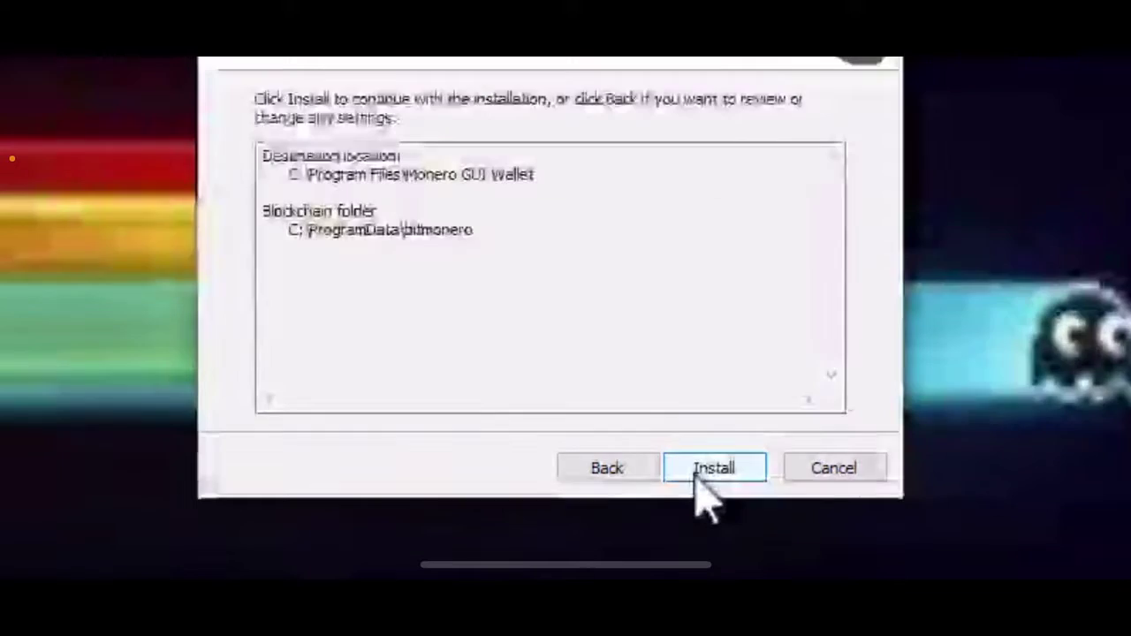
click(696, 473)
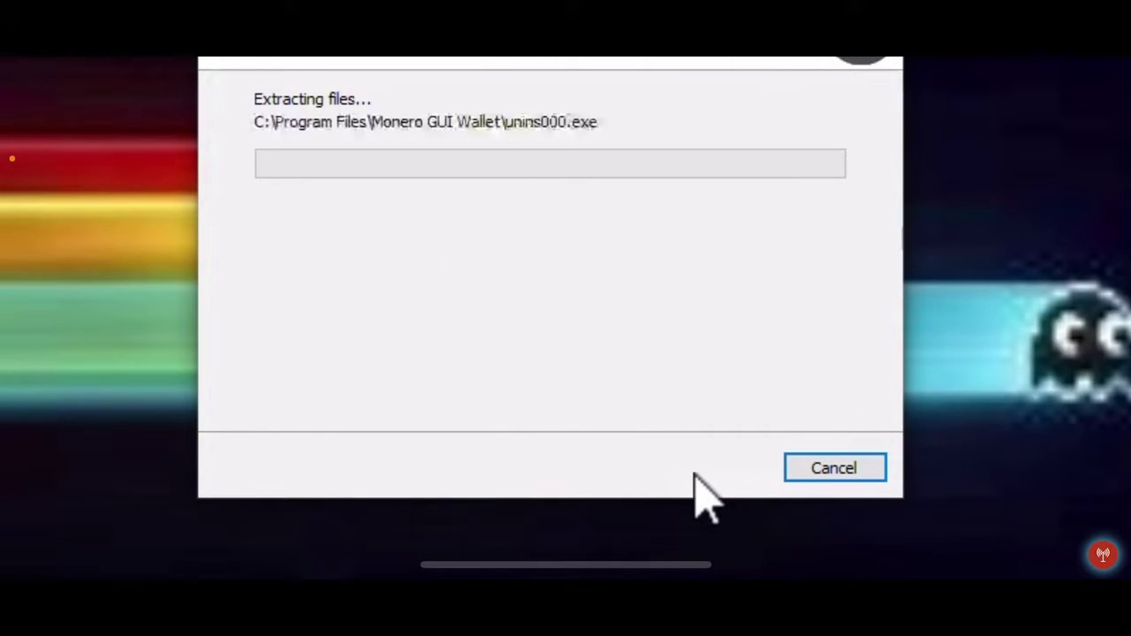
Step: Cancel the remaining Monero GUI Wallet installer window and confirm exiting setup
drag(1063, 343, 1130, 635)
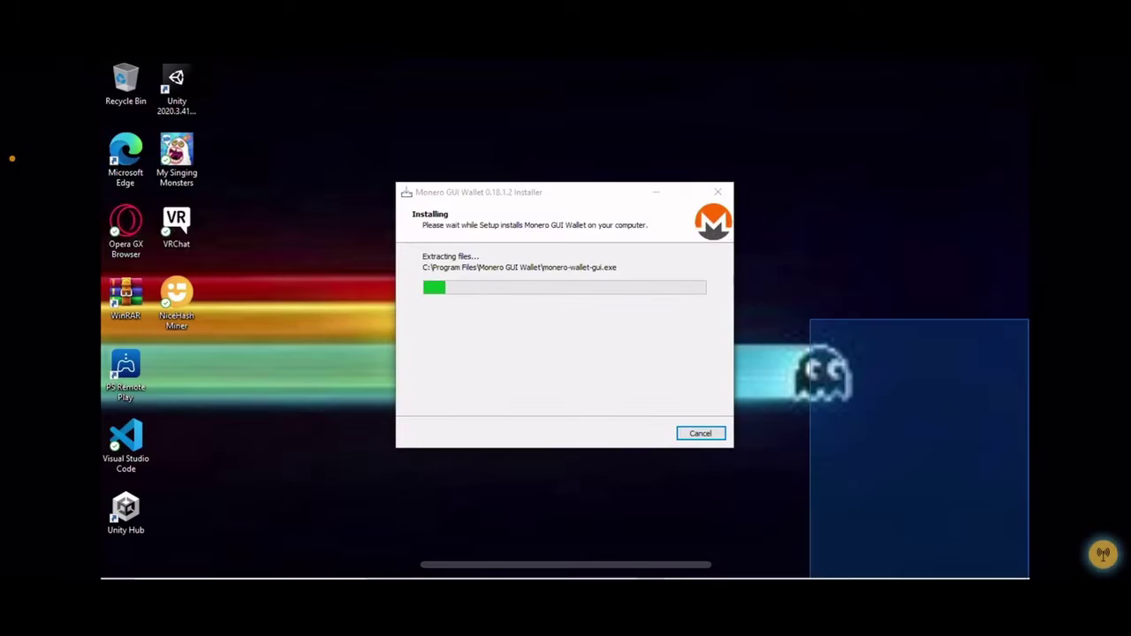
drag(1029, 579, 1027, 577)
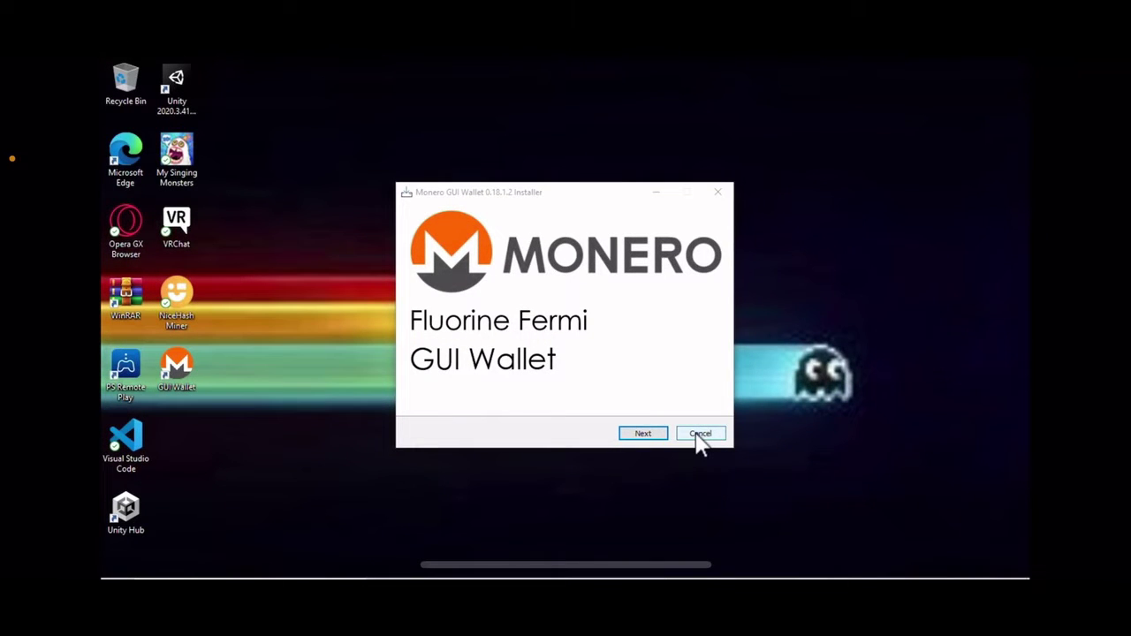
click(699, 434)
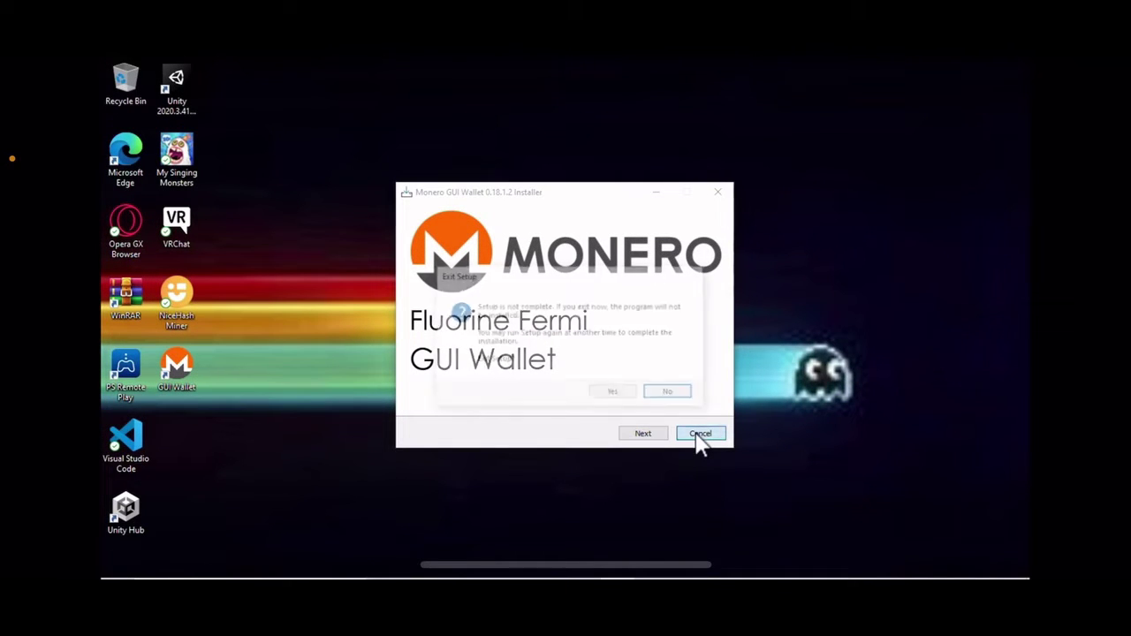
click(614, 394)
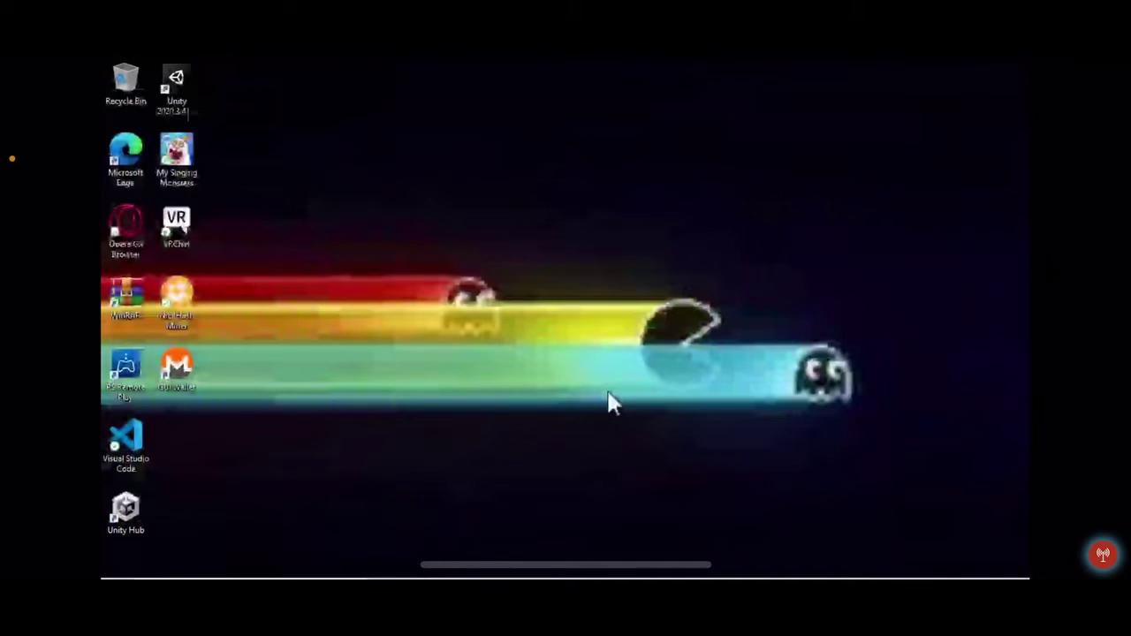
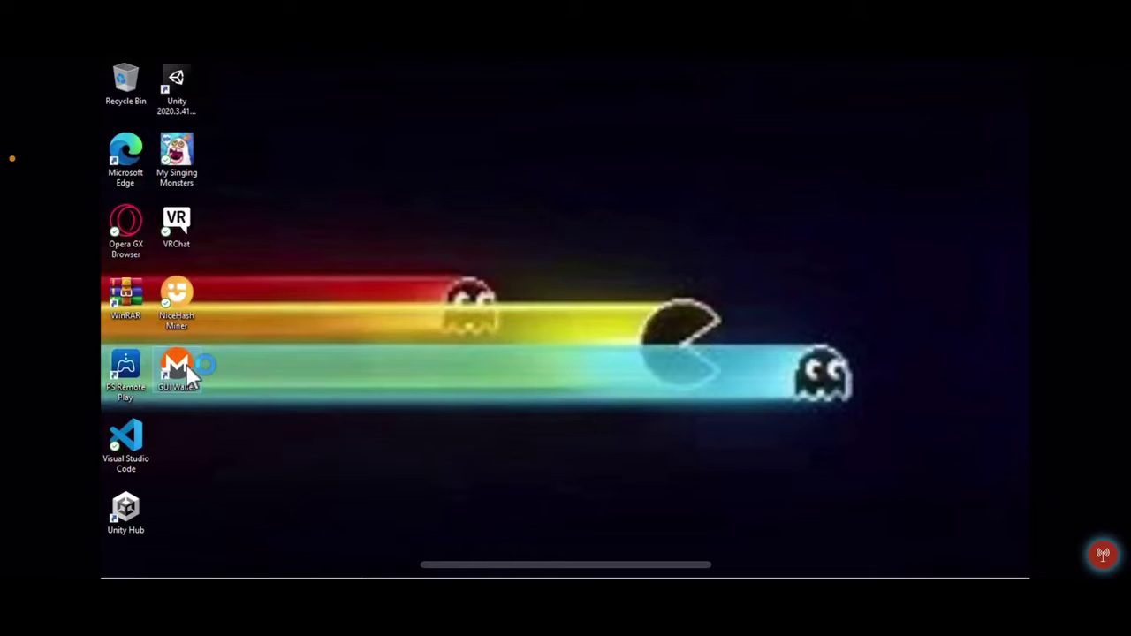
Step: Launch the GUI Wallet from the desktop and allow monero-wallet-gui access through the Windows Defender Firewall
mouse_move(325, 564)
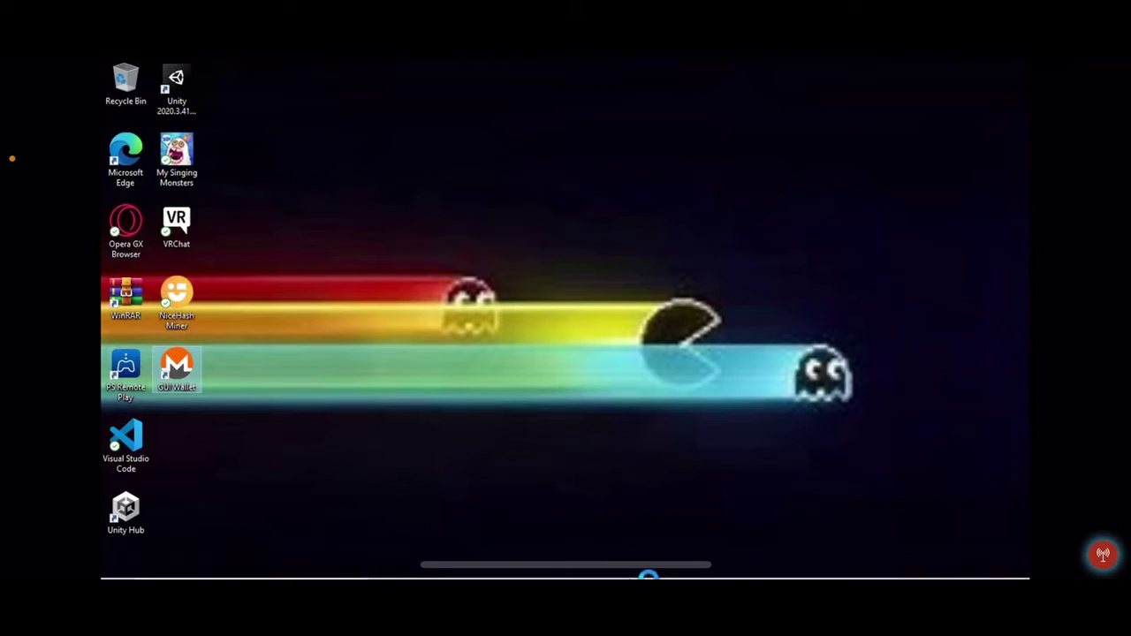
mouse_move(648, 575)
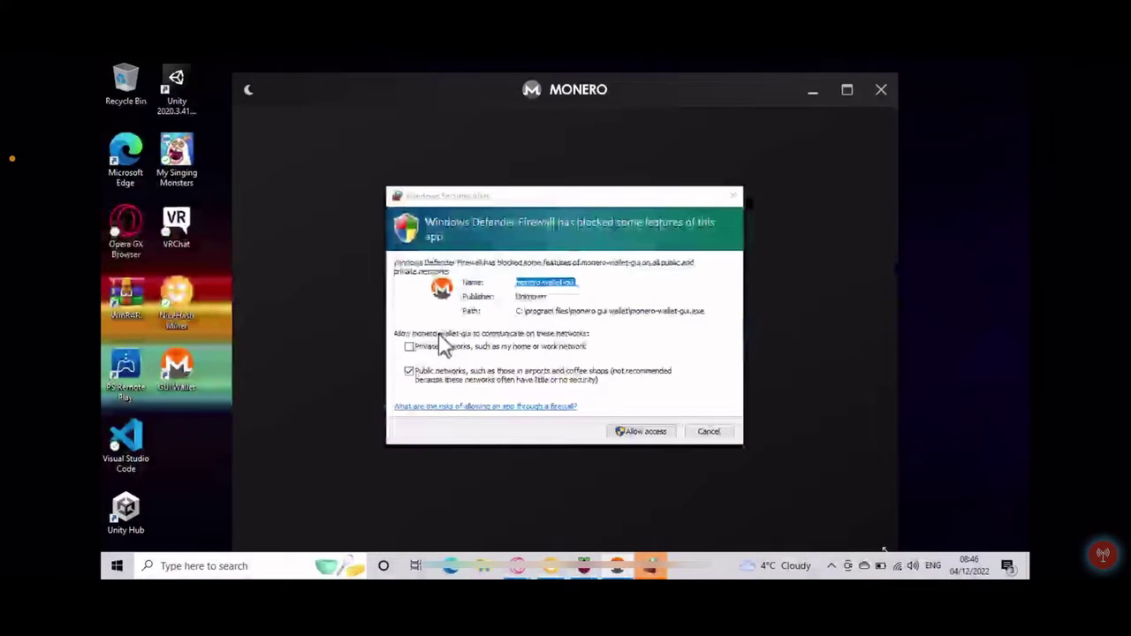
click(637, 431)
click(637, 431)
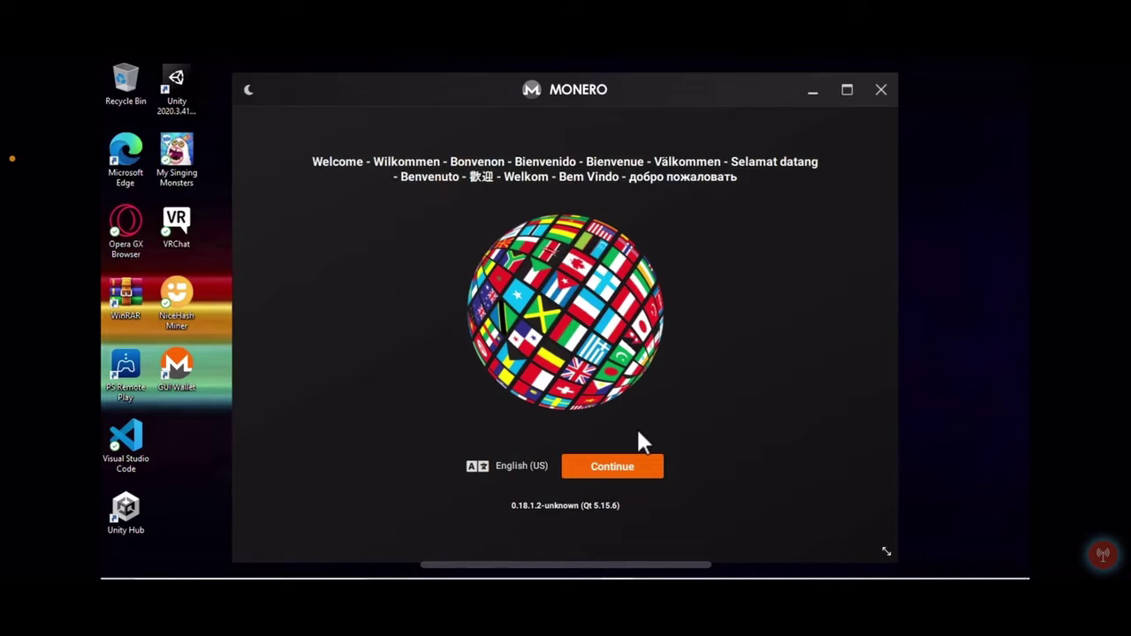
Step: Continue in English (US), choose Simple mode and acknowledge the privacy implications of using a third-party server
click(614, 466)
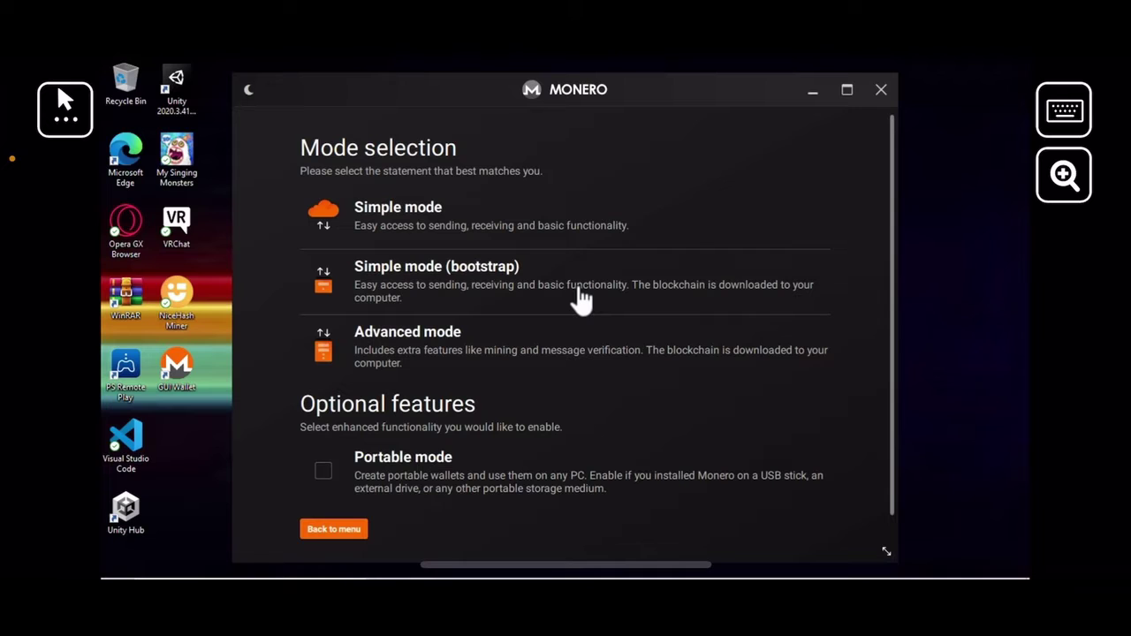
click(415, 223)
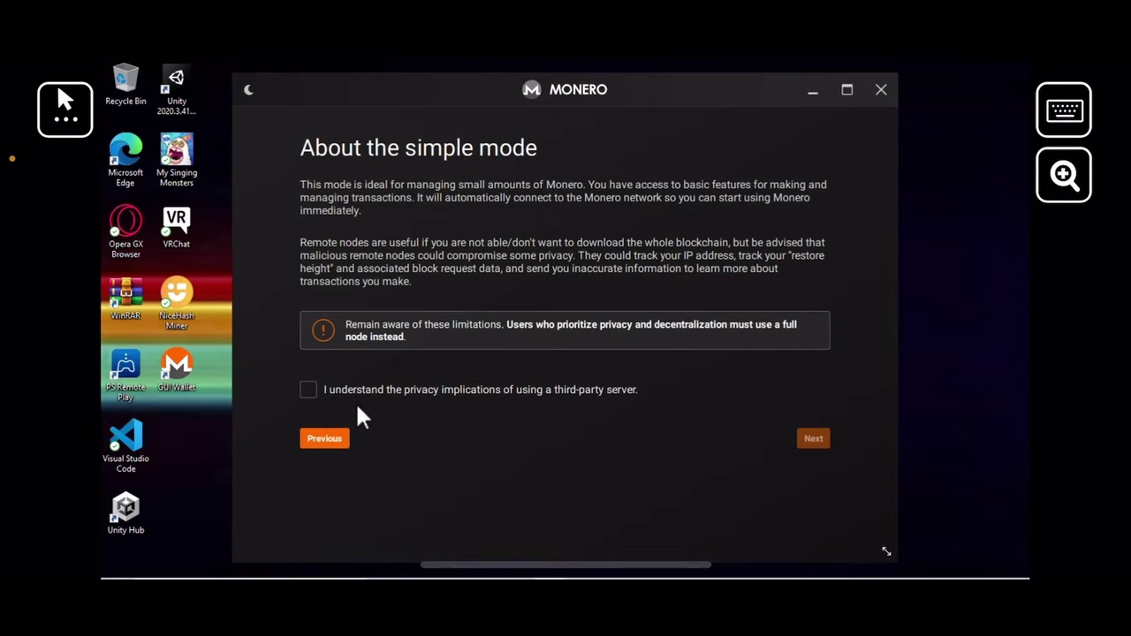
click(310, 392)
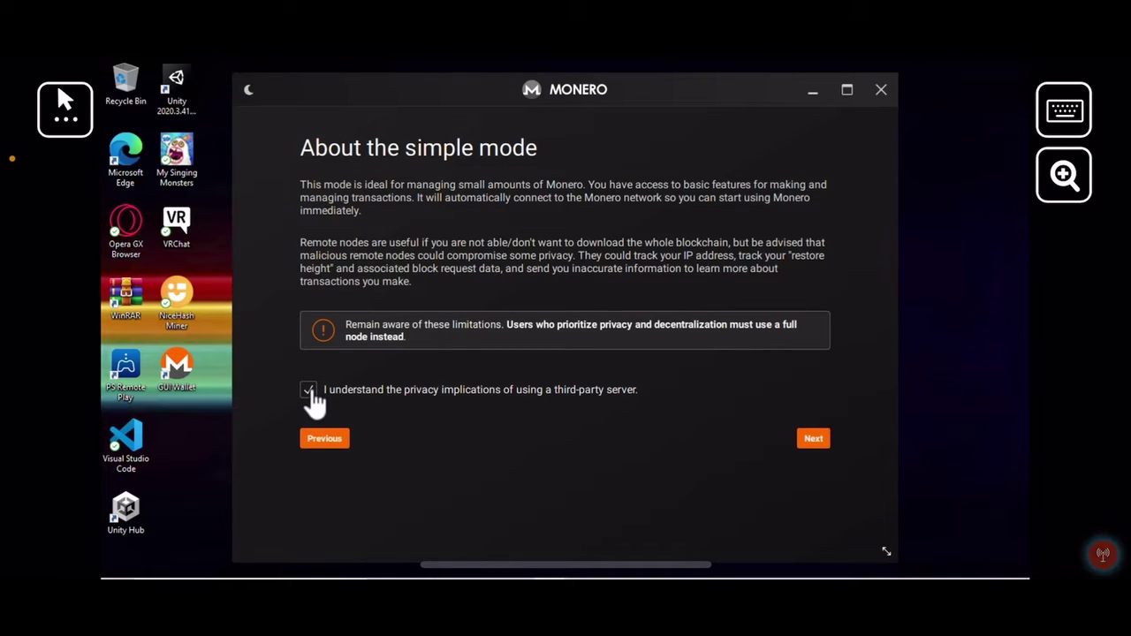
click(815, 439)
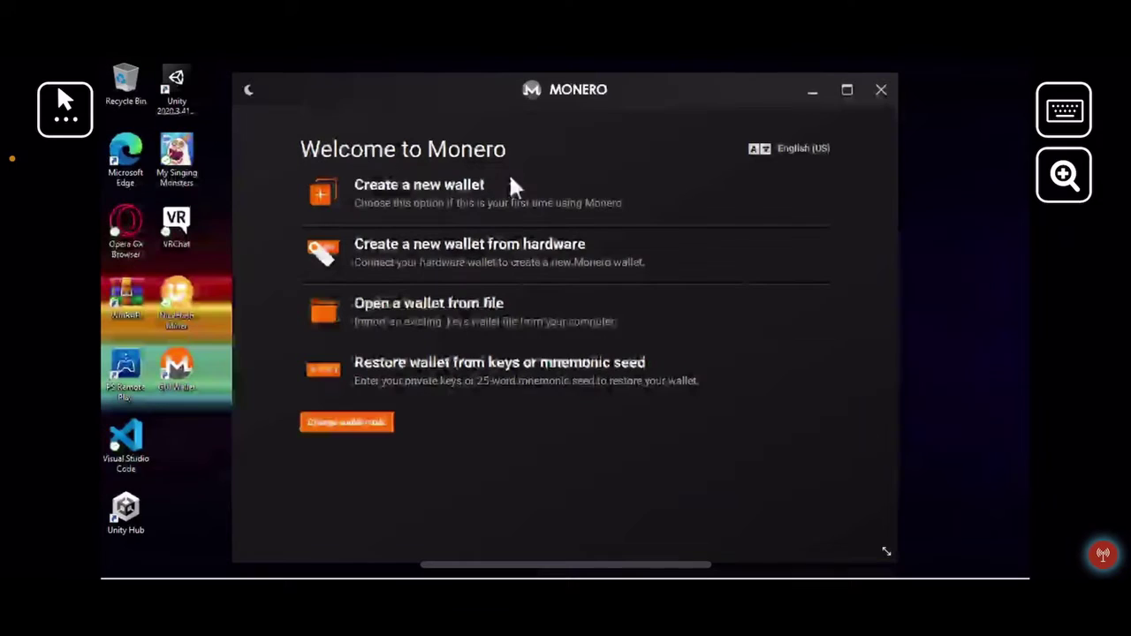
Step: Start creating a new wallet and replace the suggested wallet name with "Techno brain8"
click(450, 200)
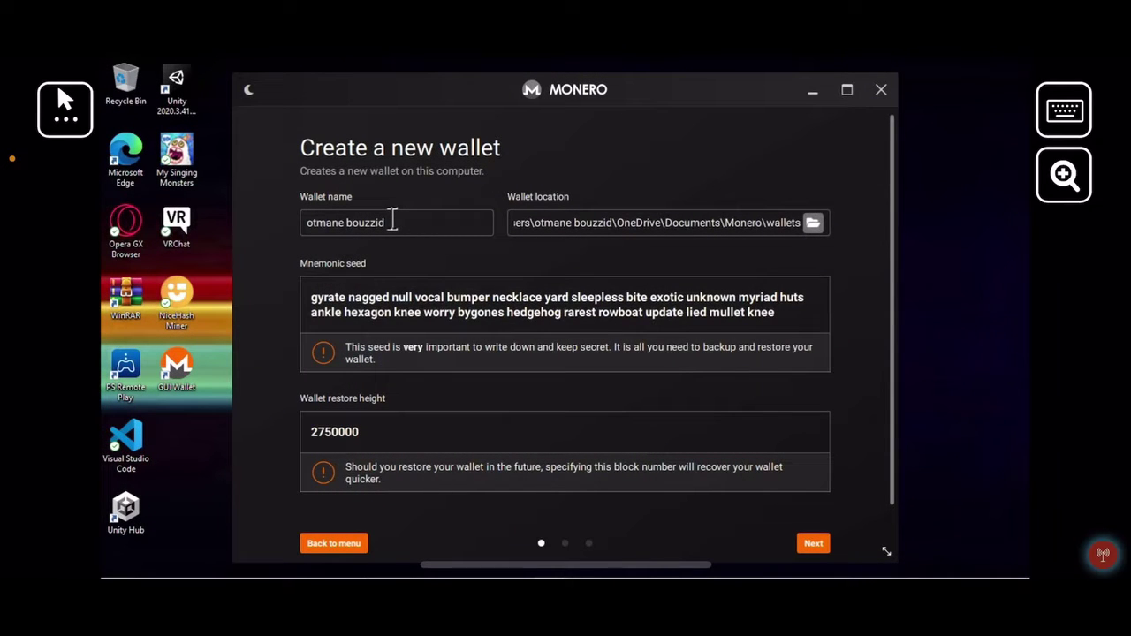
key(BackSpace)
key(BackSpace)
key(BackSpace)
key(BackSpace)
key(BackSpace)
key(BackSpace)
key(BackSpace)
key(BackSpace)
key(BackSpace)
key(BackSpace)
key(BackSpace)
key(BackSpace)
key(BackSpace)
key(BackSpace)
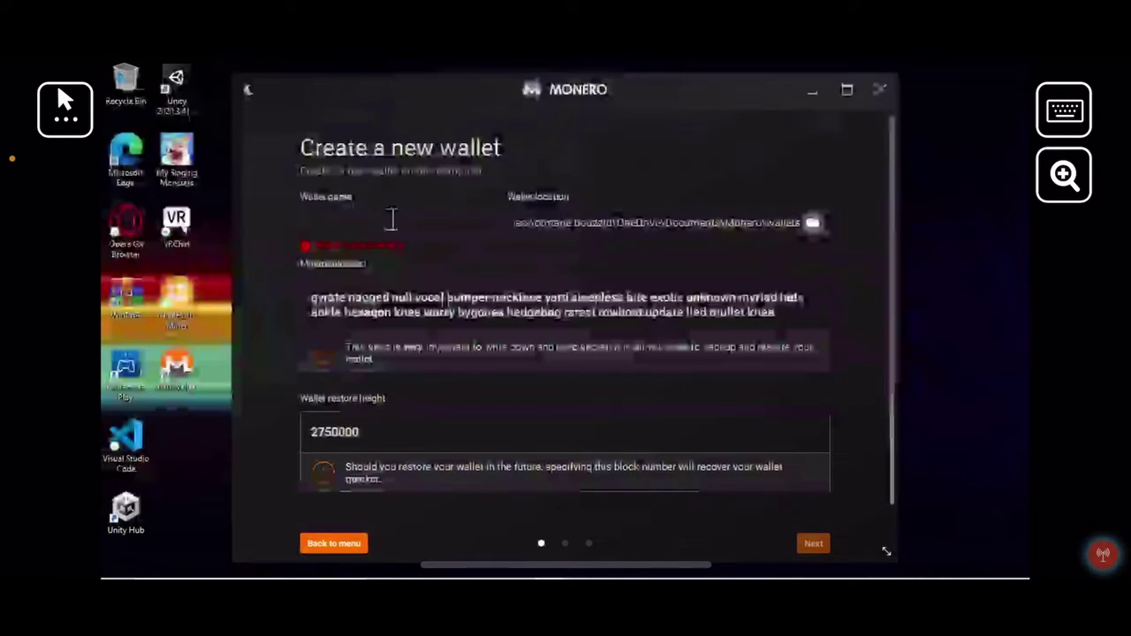
text(Techno)
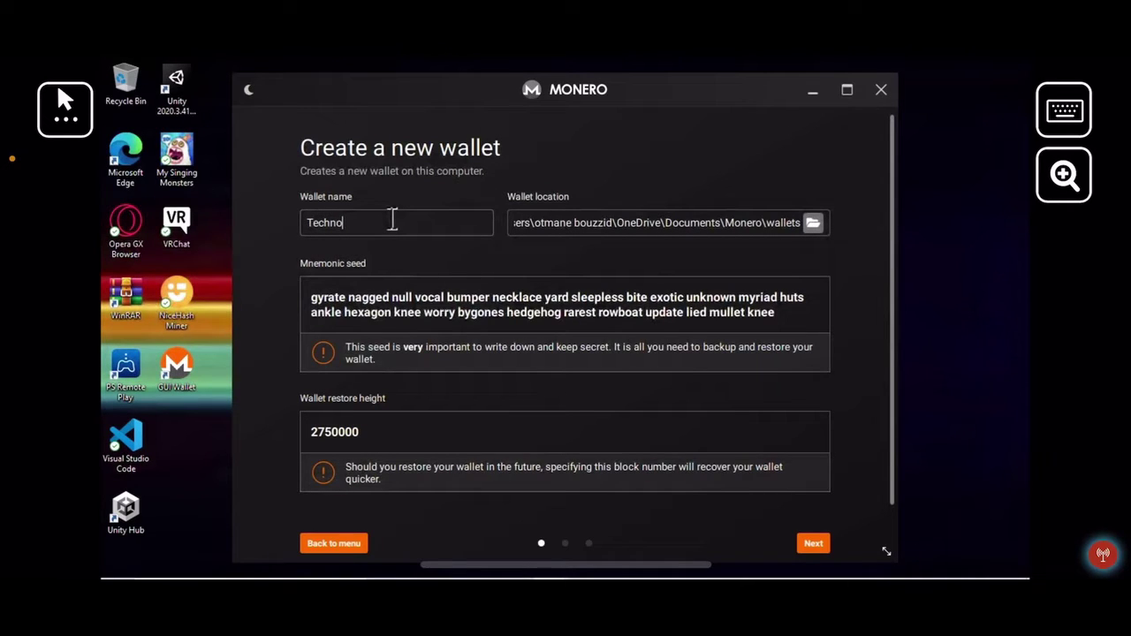
text( brain8)
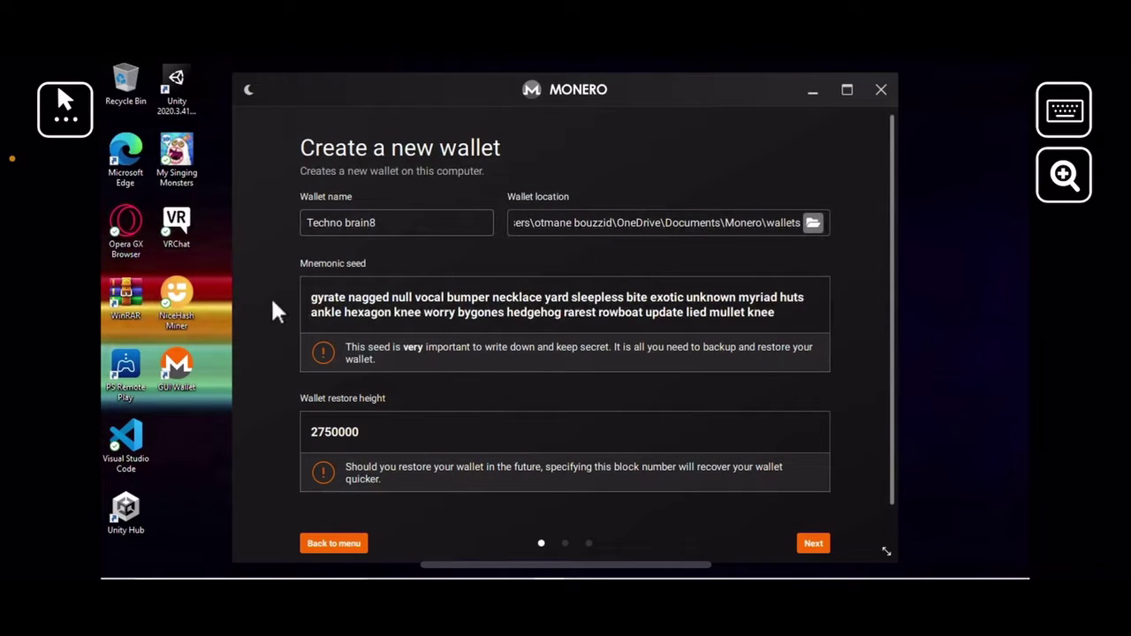
Step: Select the full mnemonic seed text for backup and continue to the wallet password page
triple_click(314, 296)
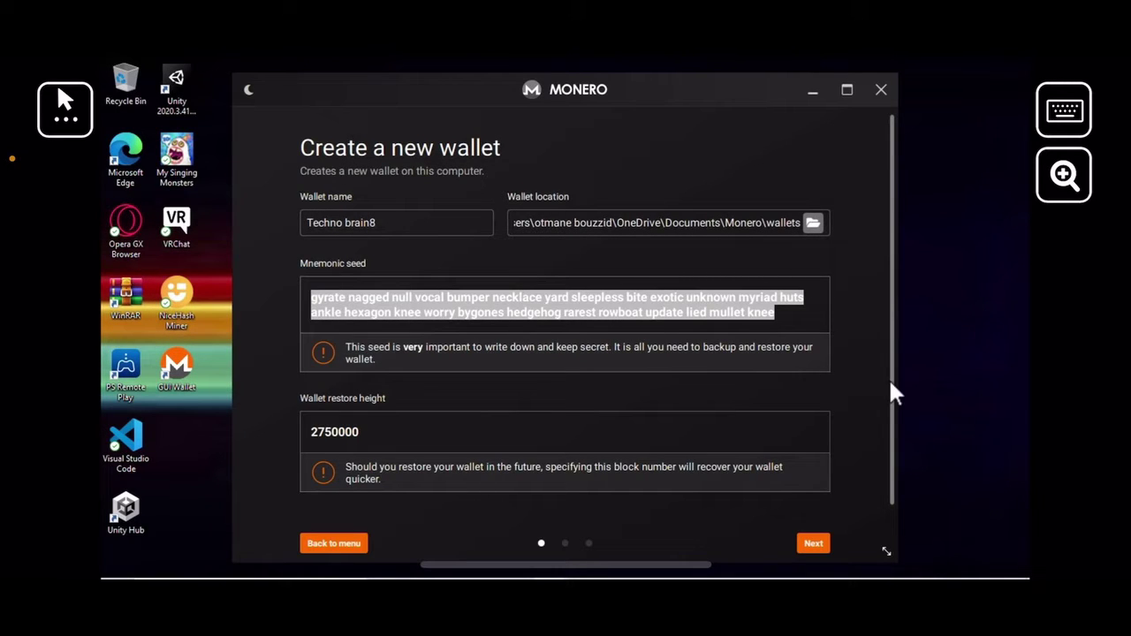
scroll(892, 392, down, 1)
scroll(826, 416, up, 1)
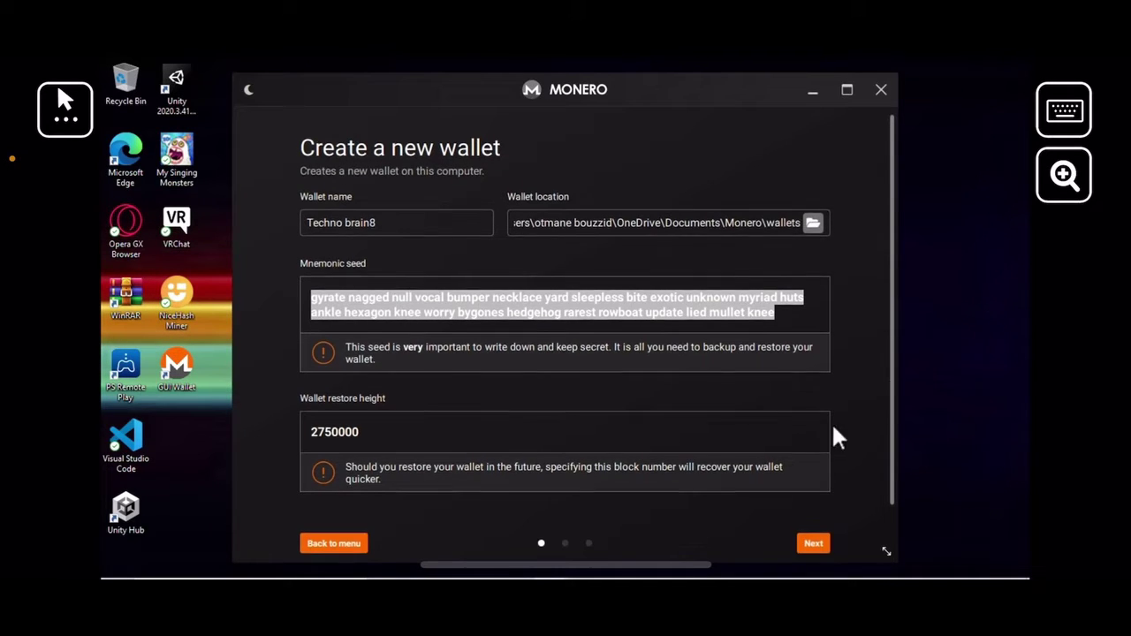
click(812, 554)
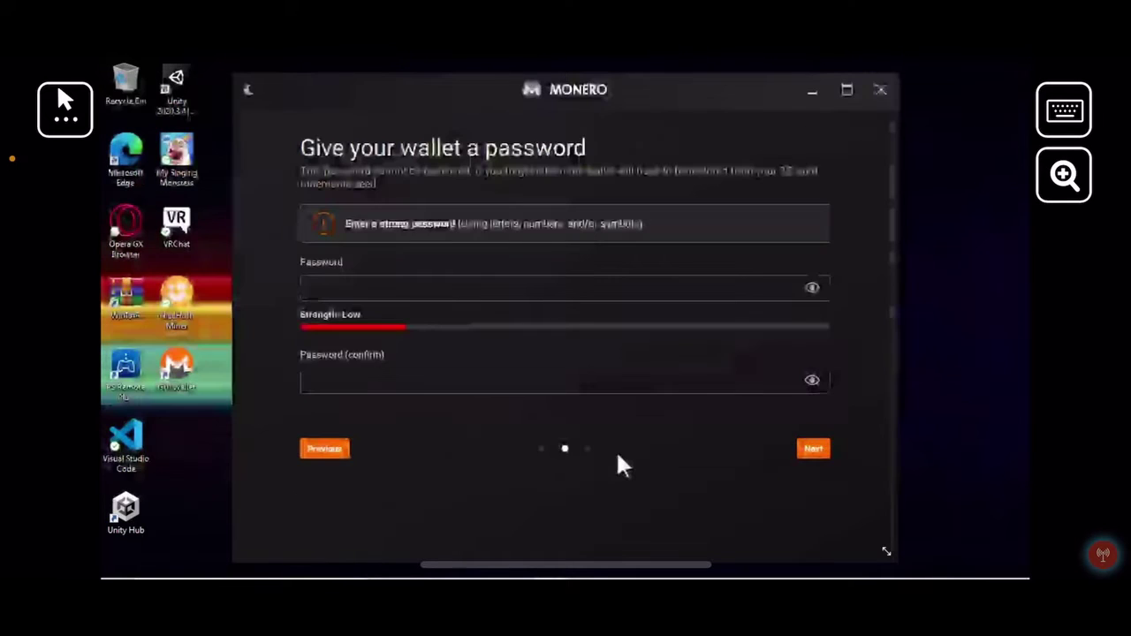
Step: Enter and confirm the wallet password, and continue to the new wallet details summary
click(602, 290)
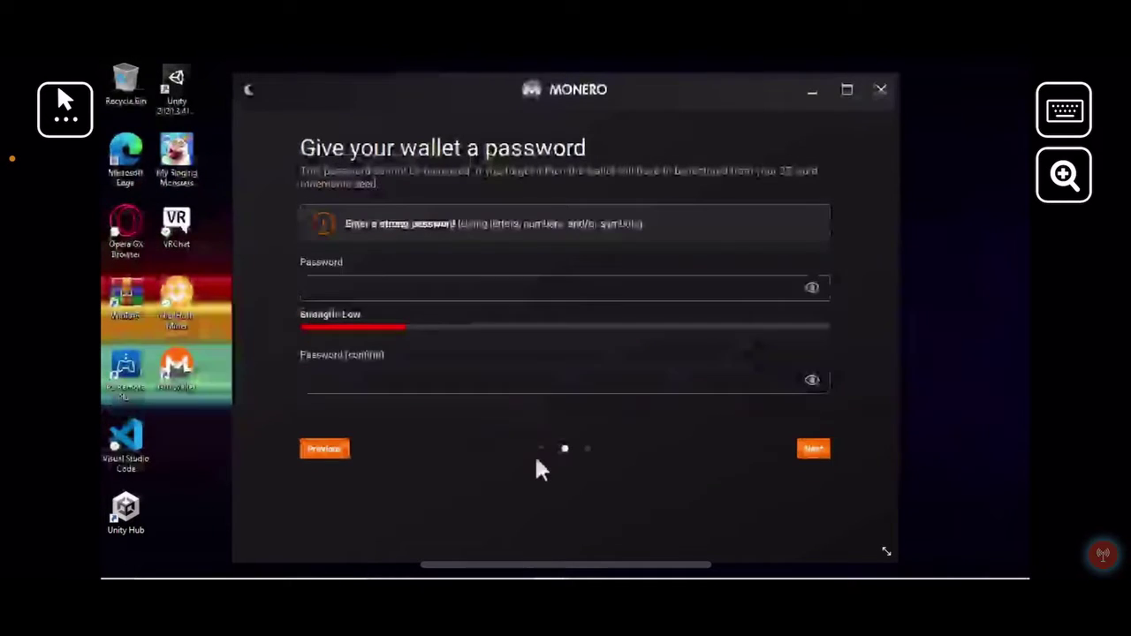
text(•••••••••)
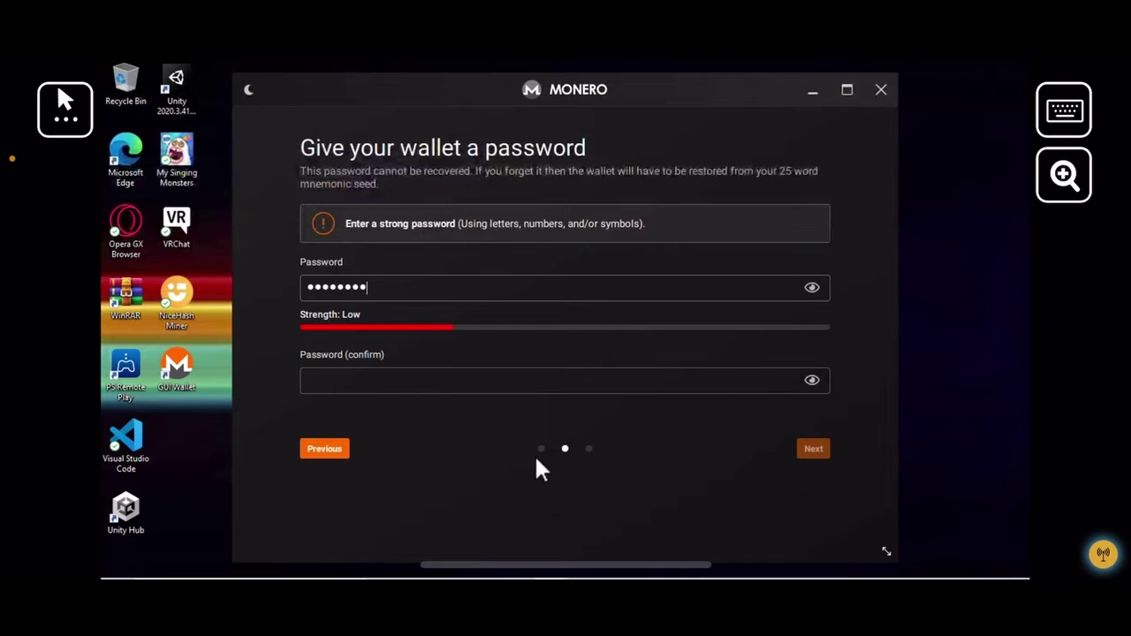
click(467, 383)
text(•••••••••)
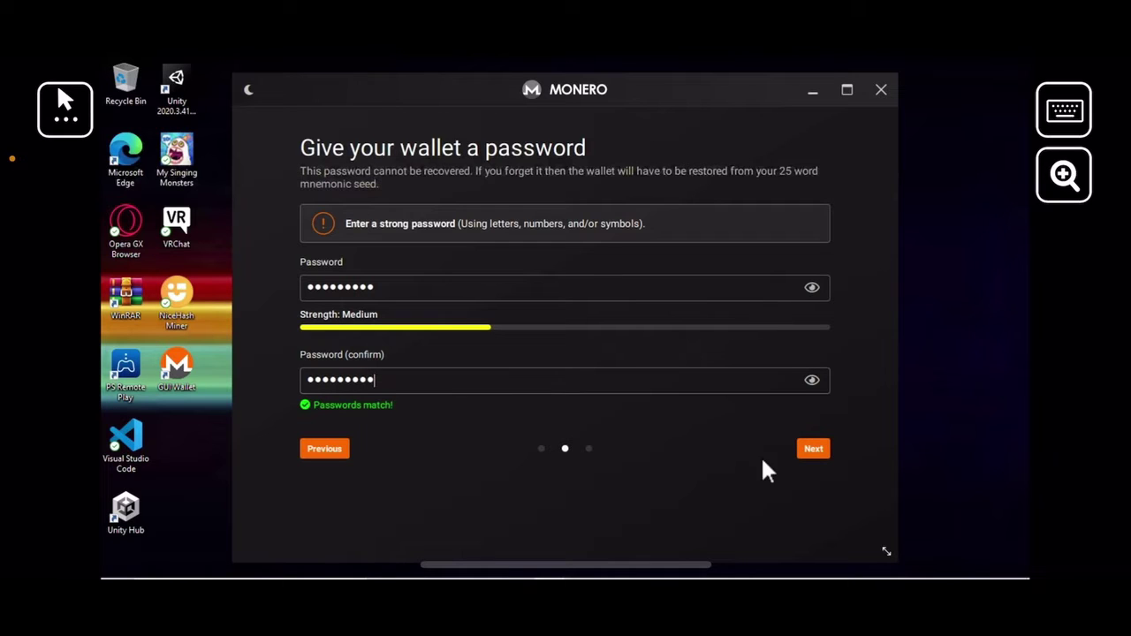
click(811, 451)
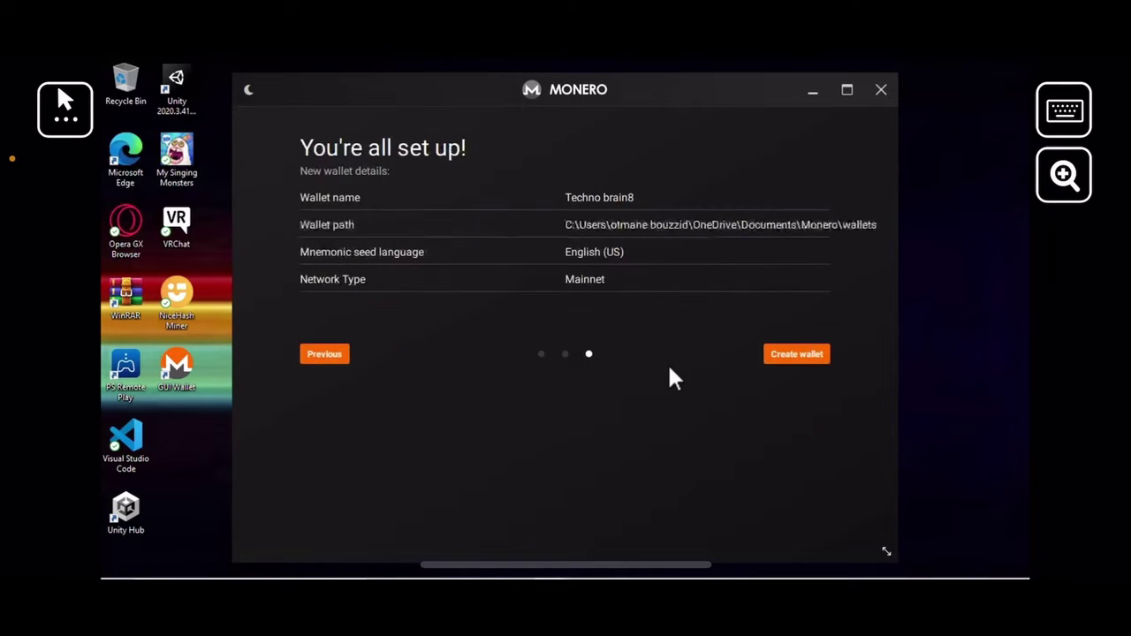
Step: Create the wallet and unlock it by entering the wallet password
click(784, 369)
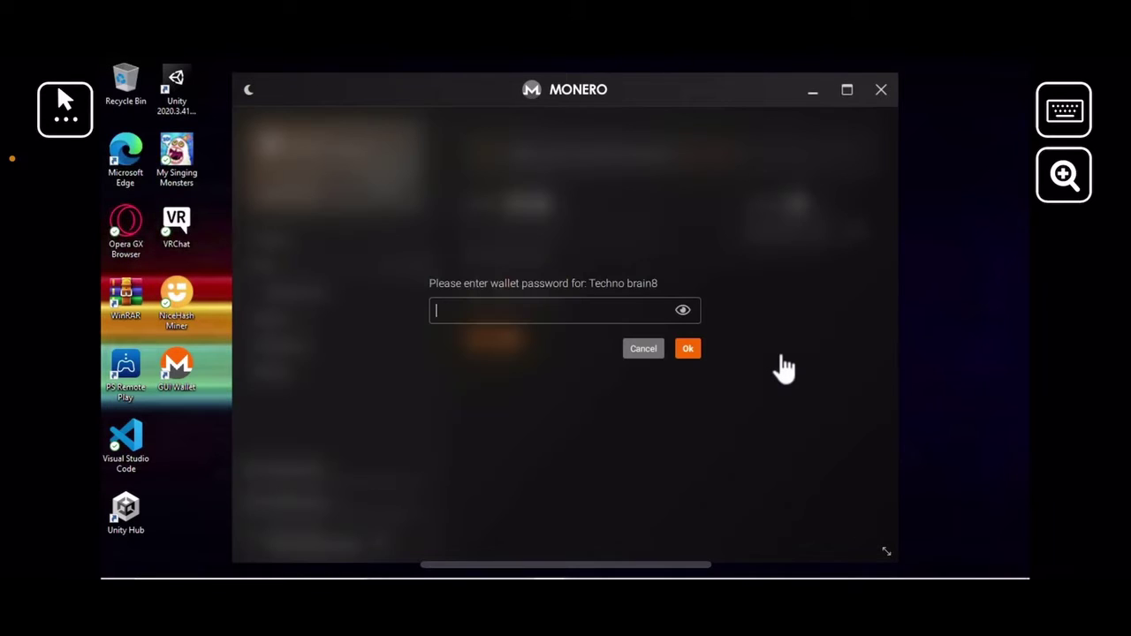
text(••••••••••)
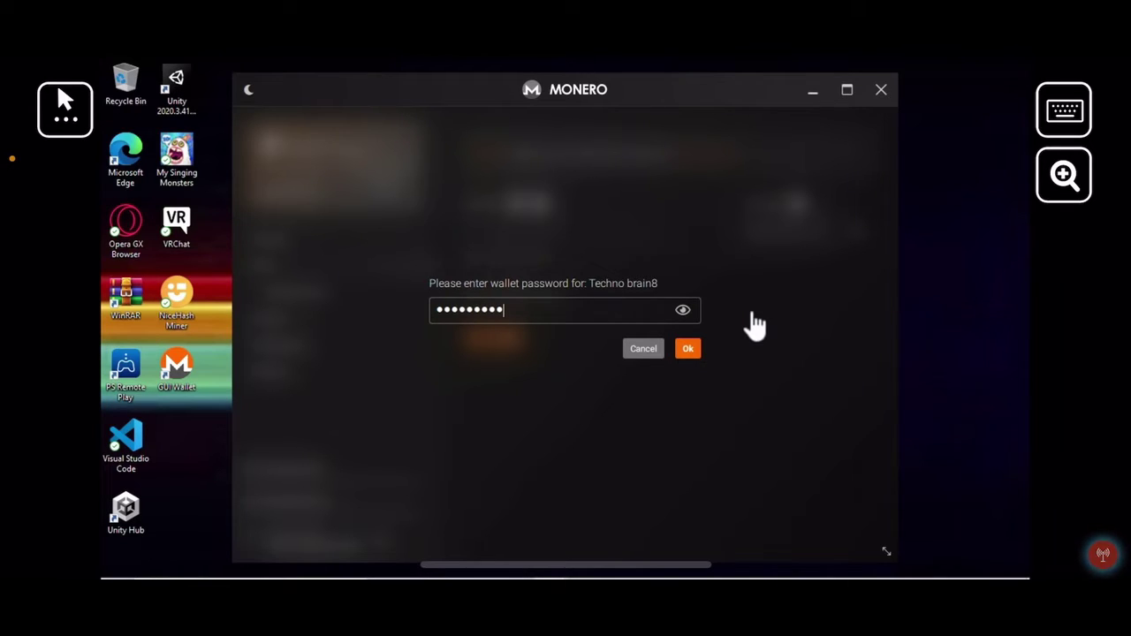
key(Return)
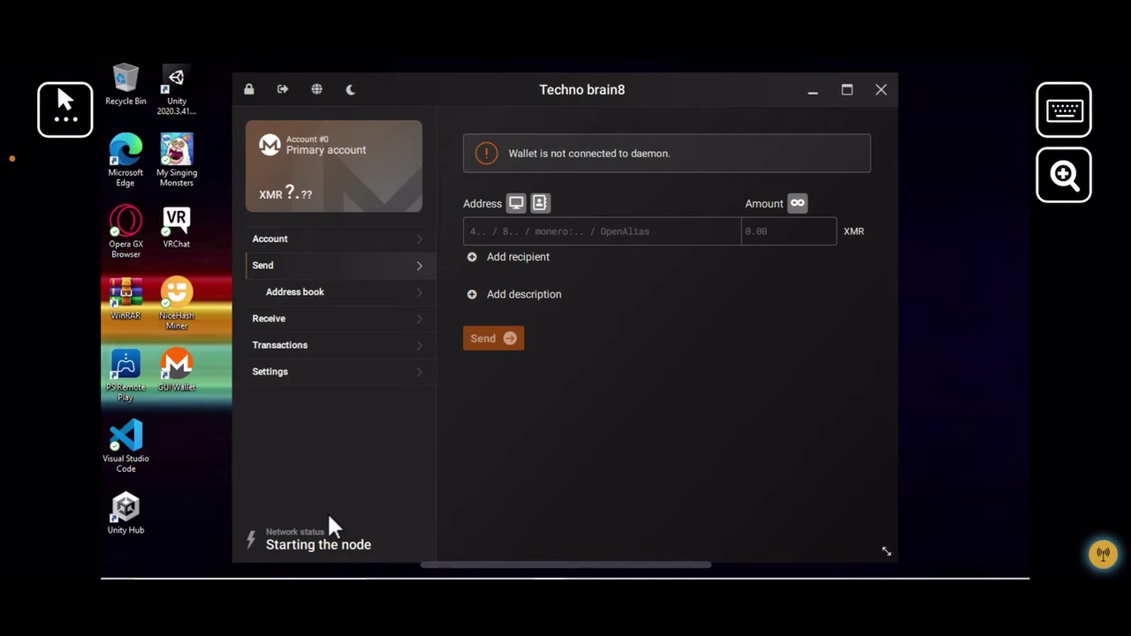
Step: Open the wallet's account overview and allow monerod access through the Windows Defender Firewall
click(422, 254)
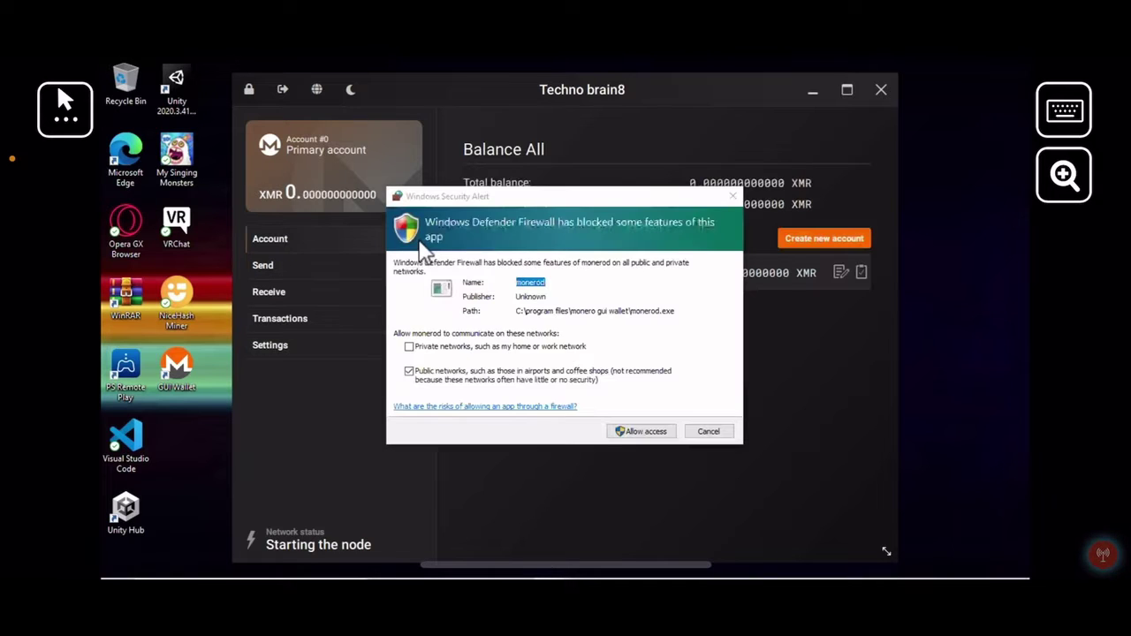
click(409, 346)
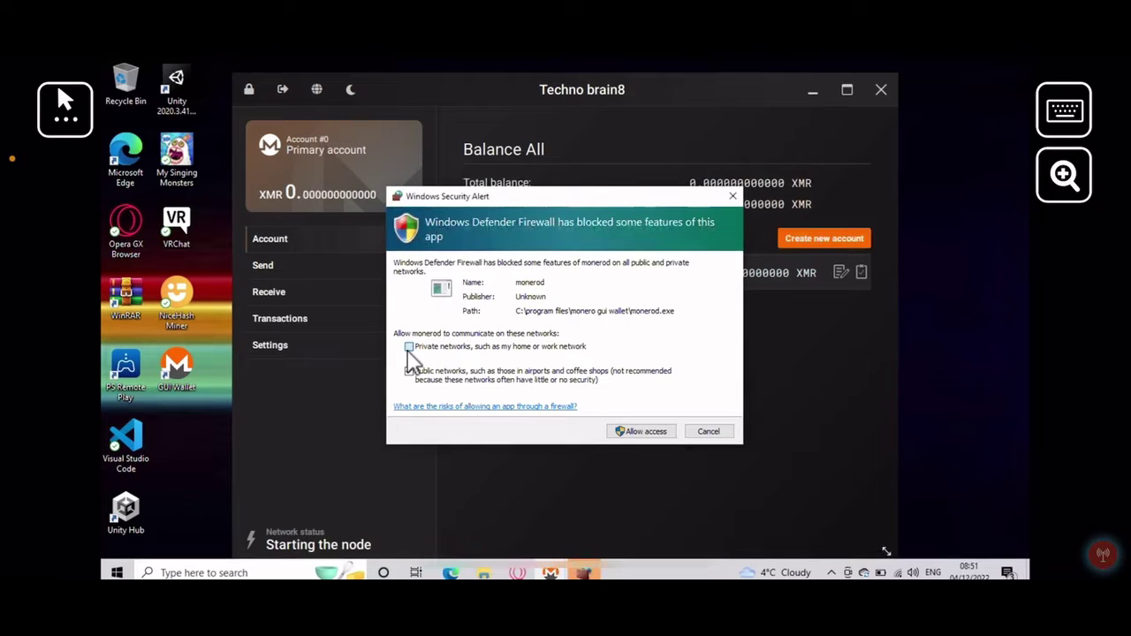
click(629, 431)
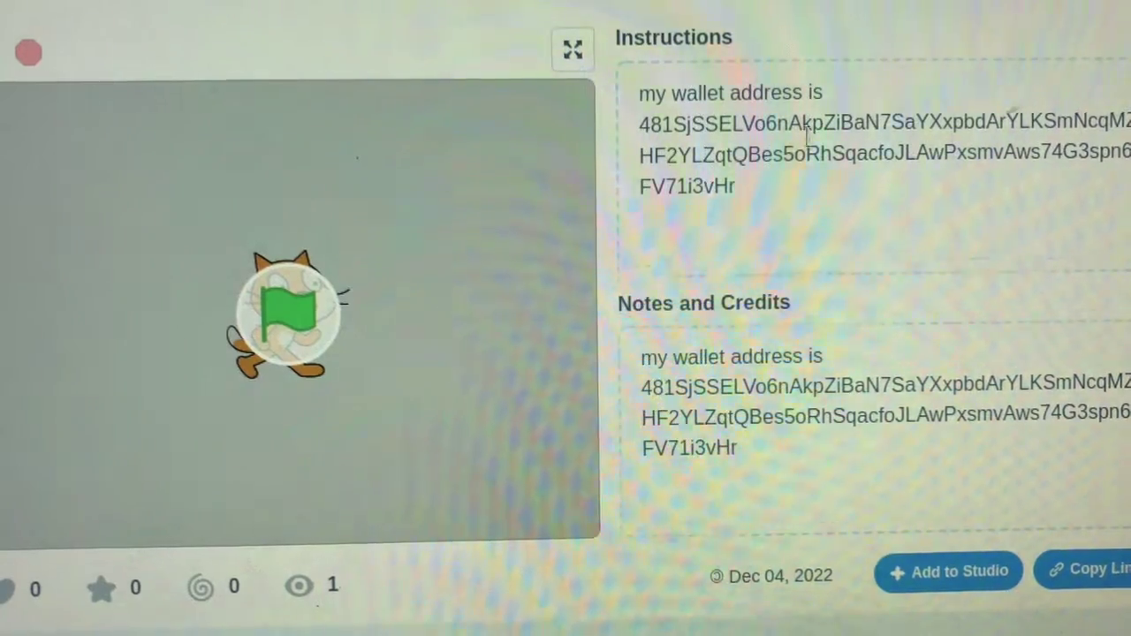
Step: Switch to the Scratch project page and copy the wallet address from the Instructions text
click(745, 184)
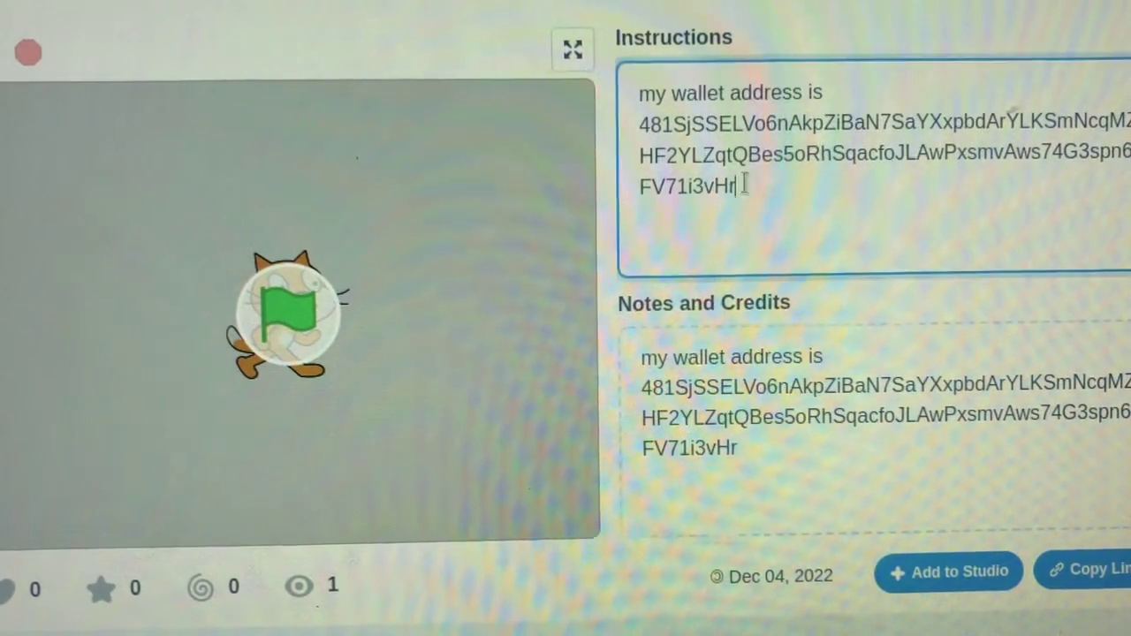
drag(745, 185, 638, 125)
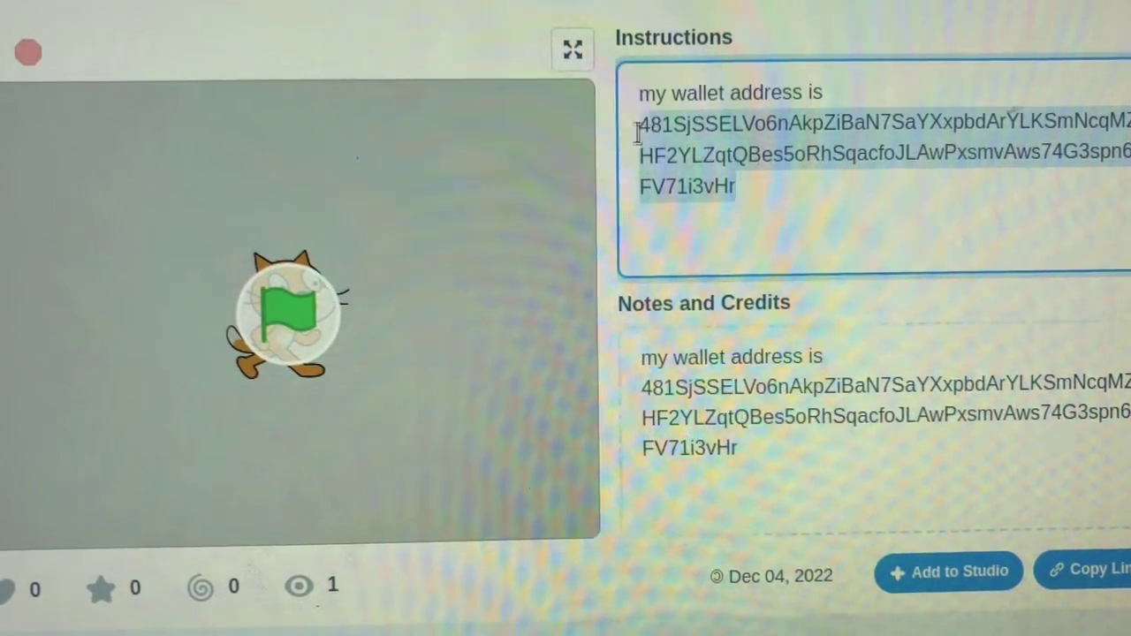
right_click(689, 140)
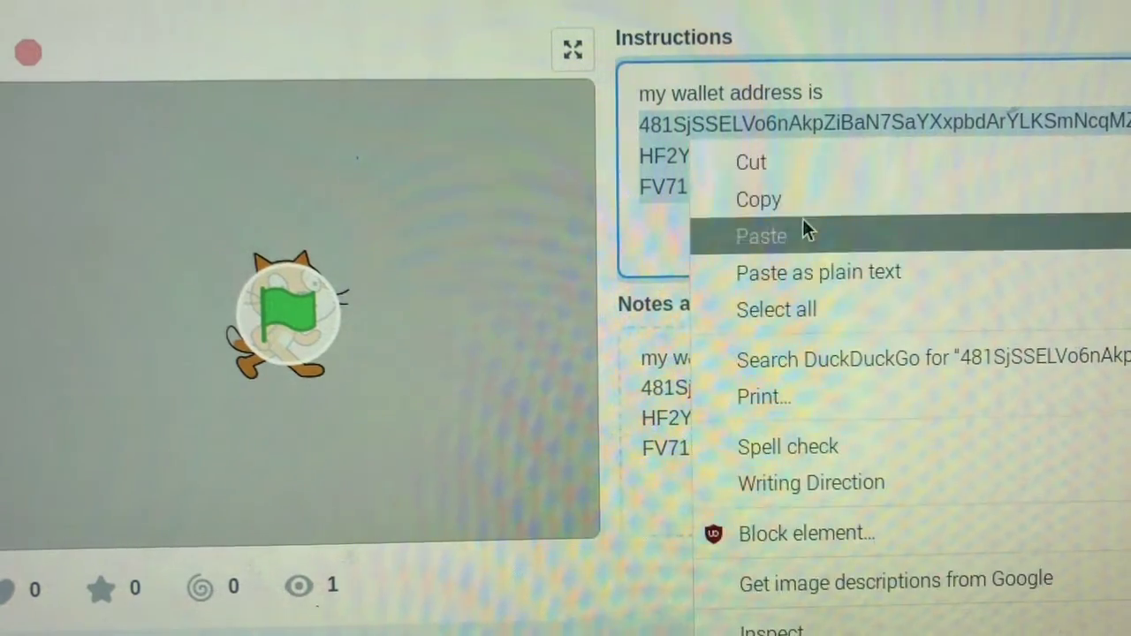
click(758, 200)
Step: Run the Scratch project and look through its notes and comments for the posted wallet address
click(292, 309)
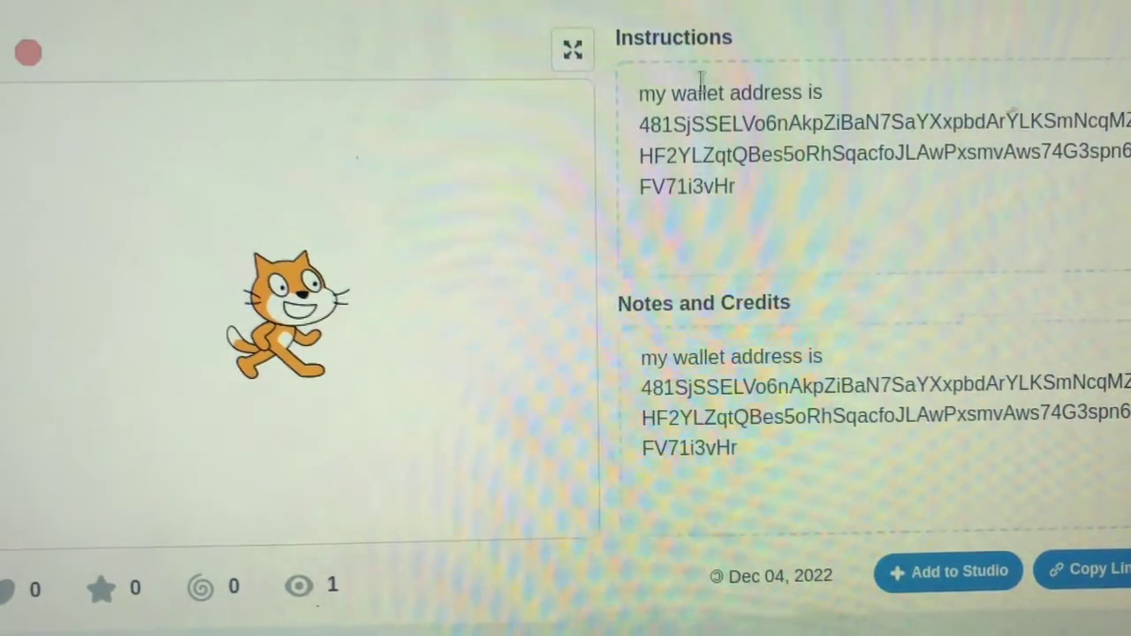
scroll(398, 522, down, 1)
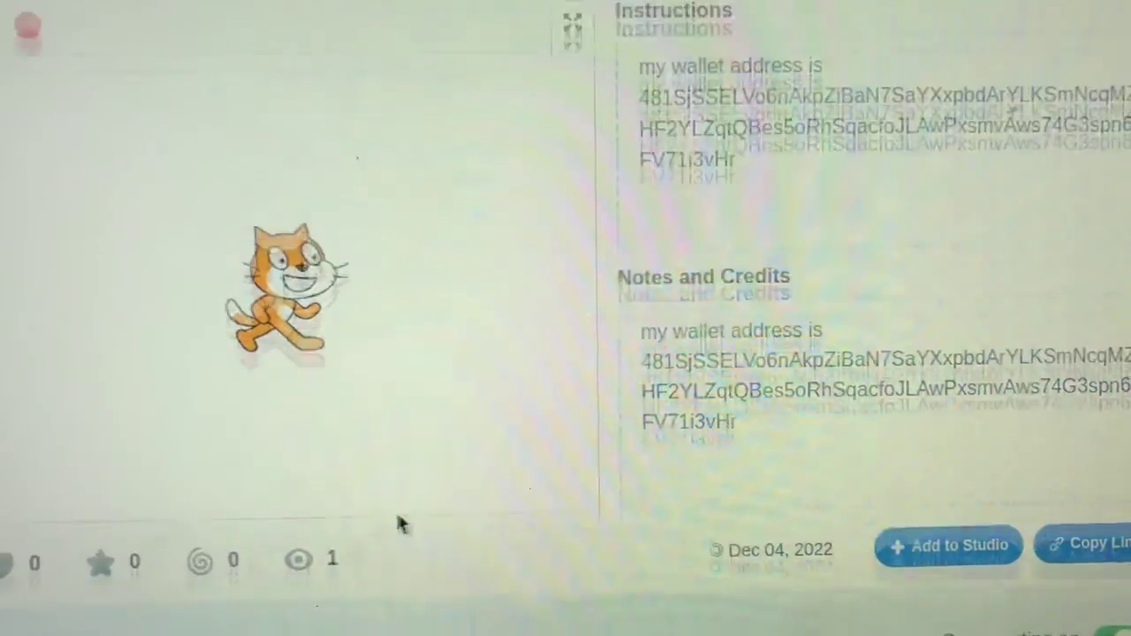
scroll(397, 523, down, 7)
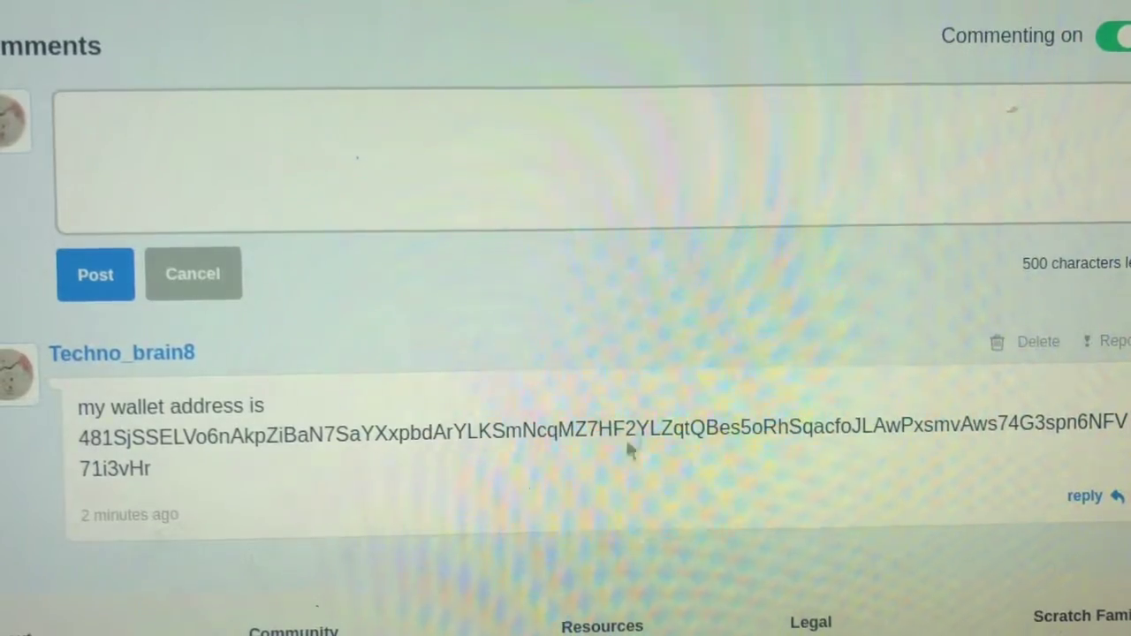
scroll(690, 416, up, 5)
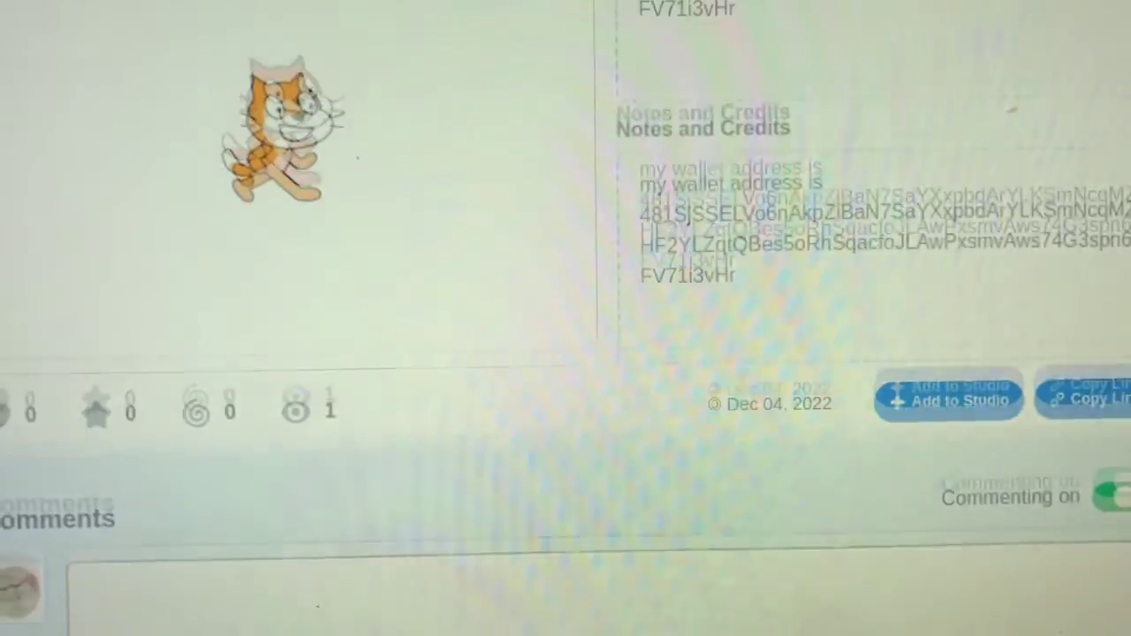